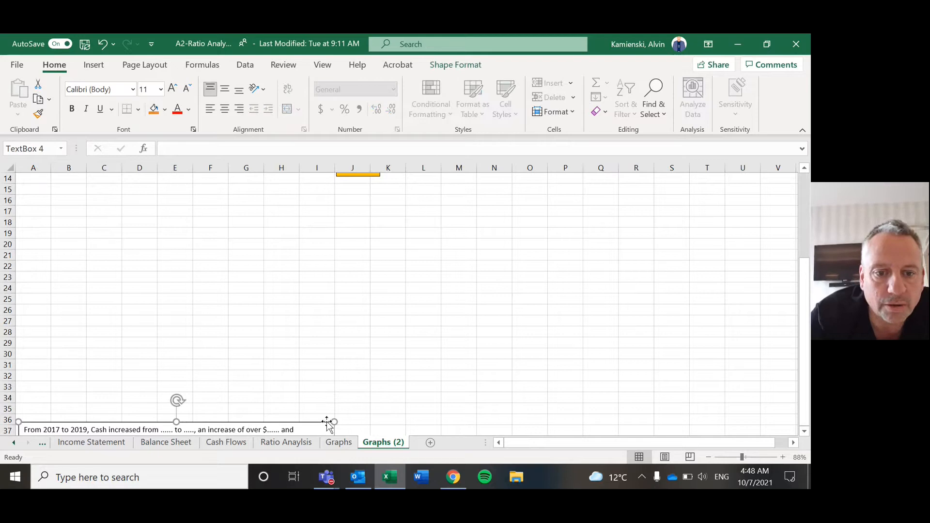
- Delete the Cash commentary text box from the Graphs (2) sheet
key(Delete)
scroll(326, 421, up, 5)
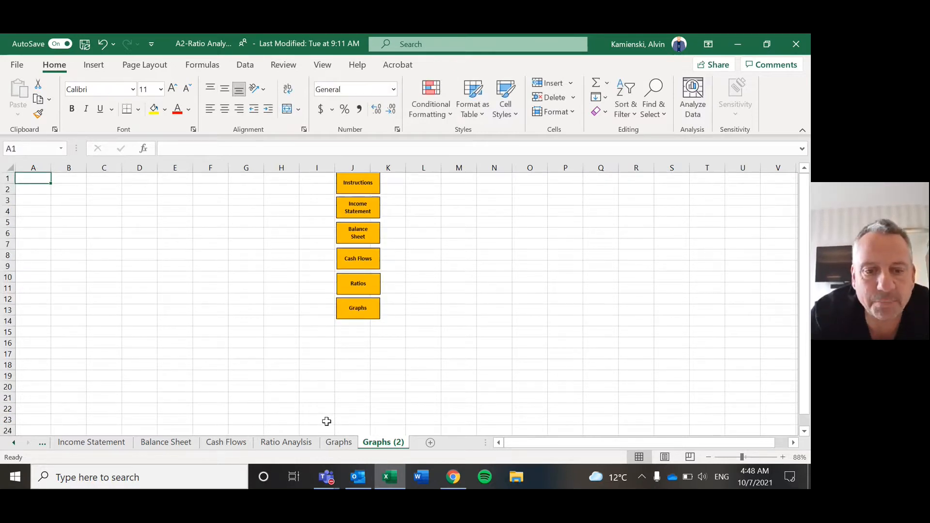
- Insert a line chart from the Revenue row, A4:D4, of the Income Statement sheet
key(ctrl+Page_Up)
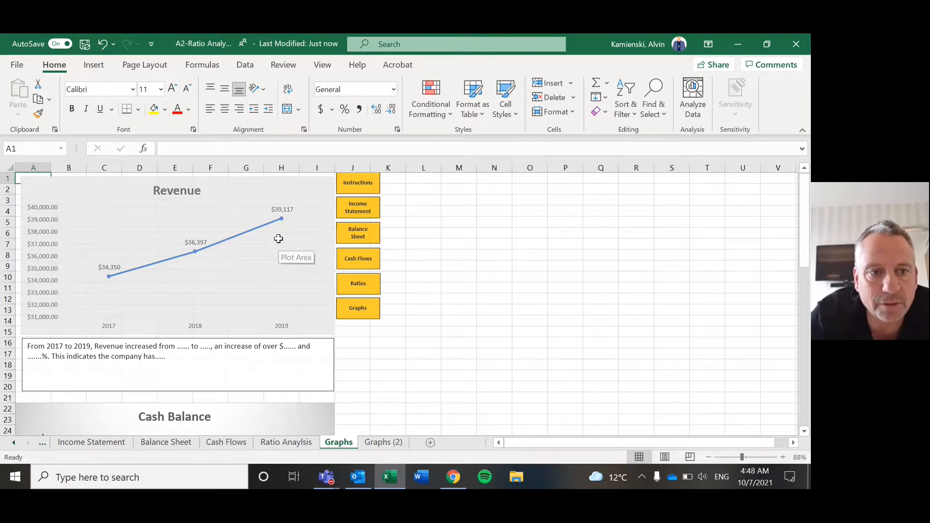
key(ctrl+Page_Up)
key(ctrl+Page_Up)
key(ctrl+Page_Up)
key(ctrl+Page_Up)
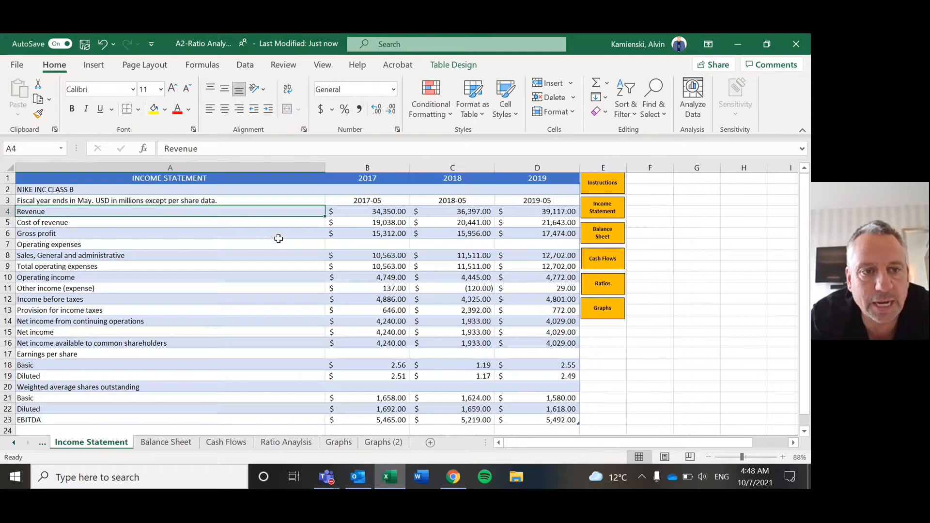
key(ctrl+shift+Right)
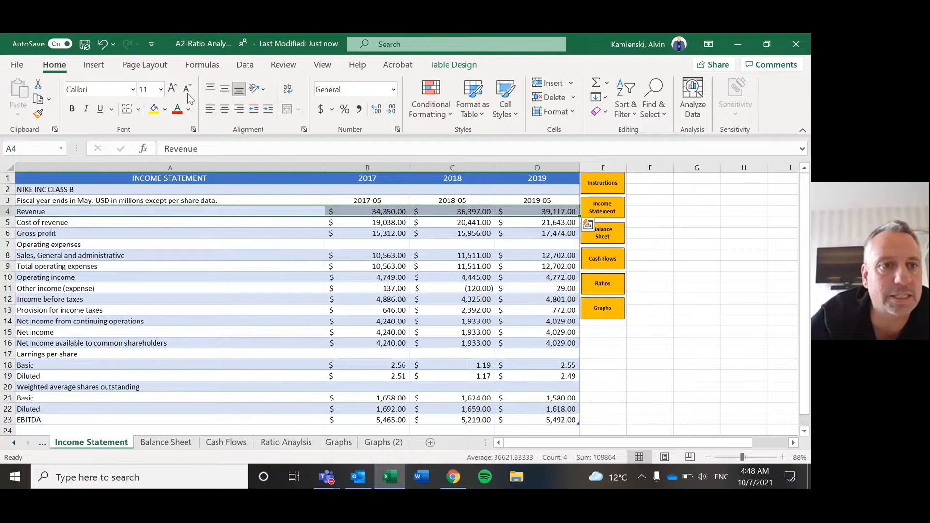
click(104, 69)
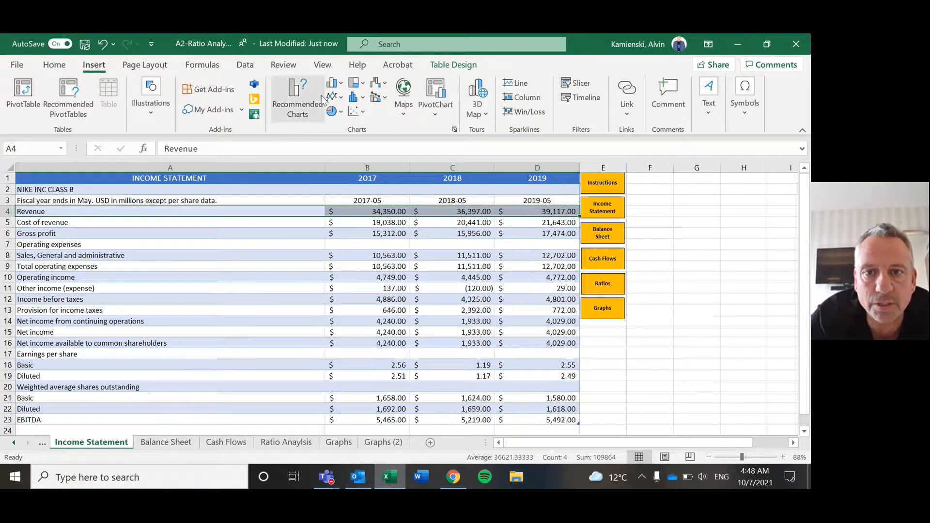
click(295, 100)
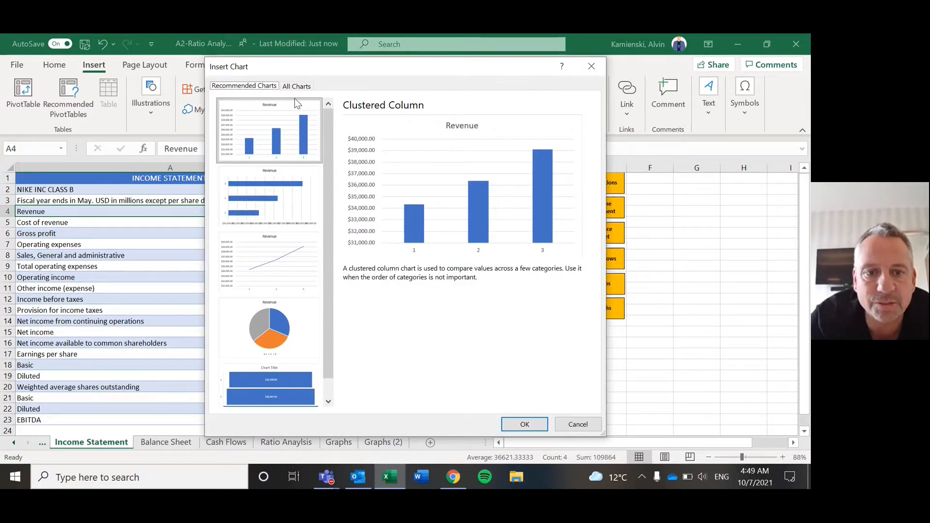
click(285, 260)
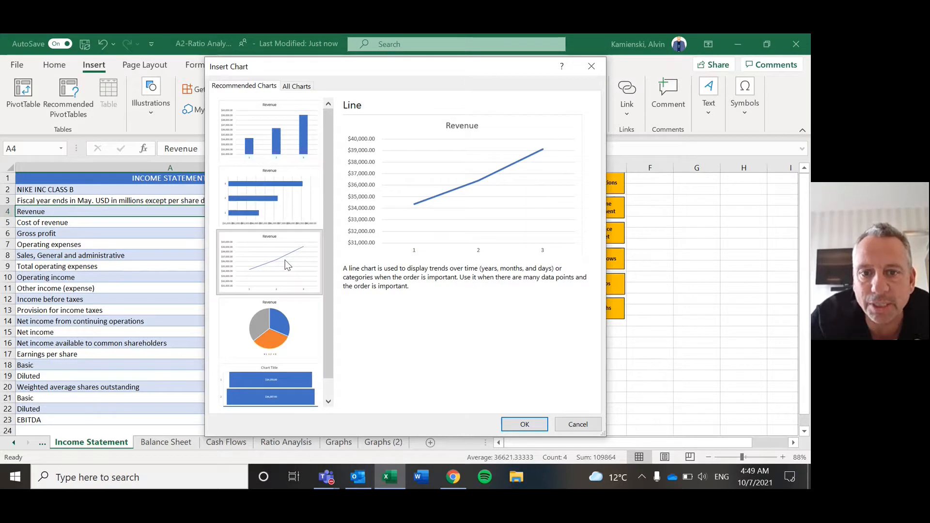
click(530, 424)
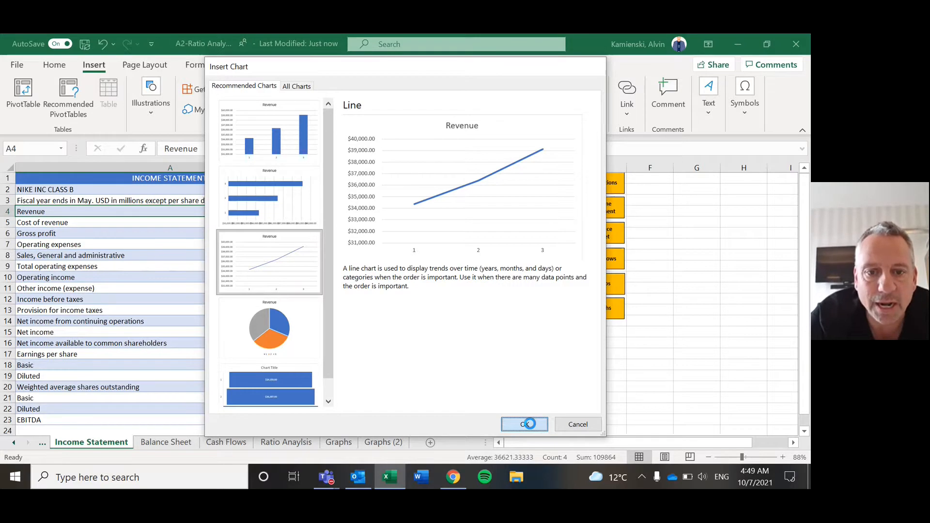
- Move the new Revenue chart from the Income Statement sheet to the Graphs (2) sheet and deselect it
key(ctrl+x)
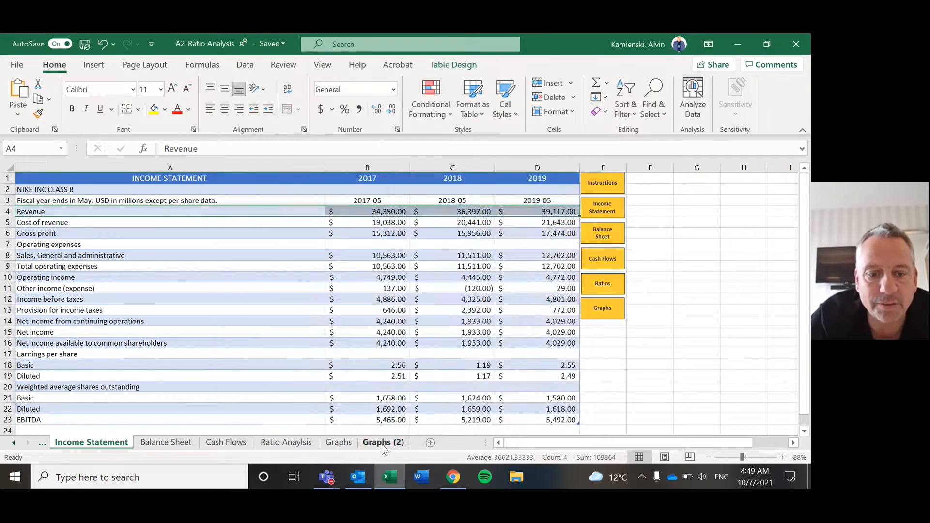
click(381, 445)
key(ctrl+v)
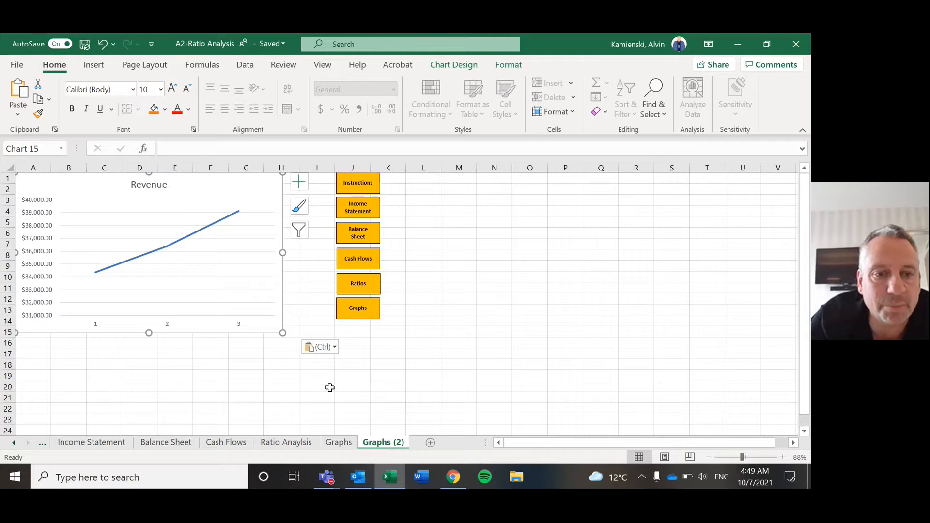
key(Escape)
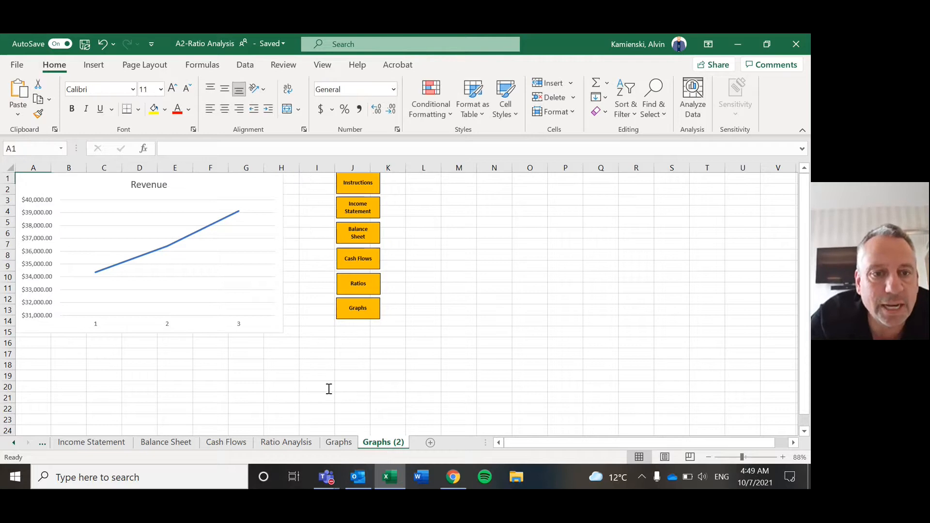
- Compare the new Revenue chart with the finished Revenue chart on the Graphs sheet
key(ctrl+Page_Up)
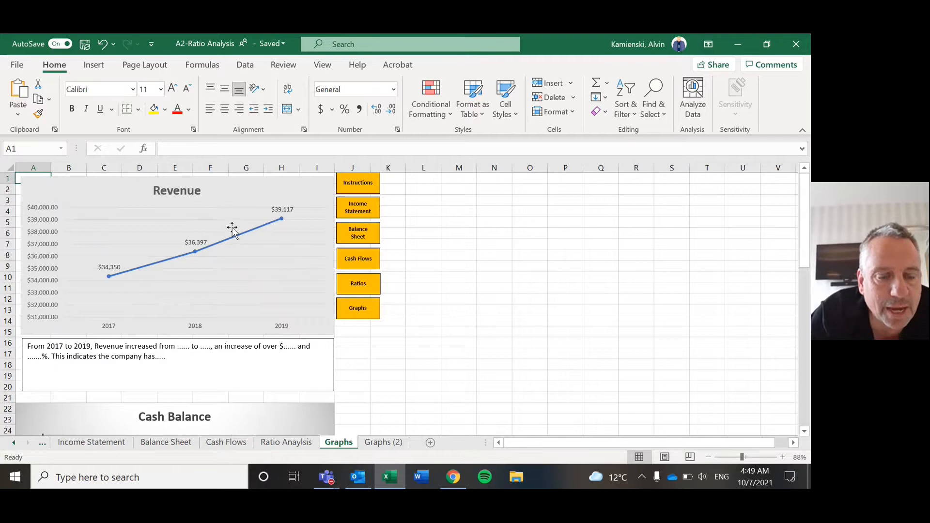
key(ctrl+Page_Down)
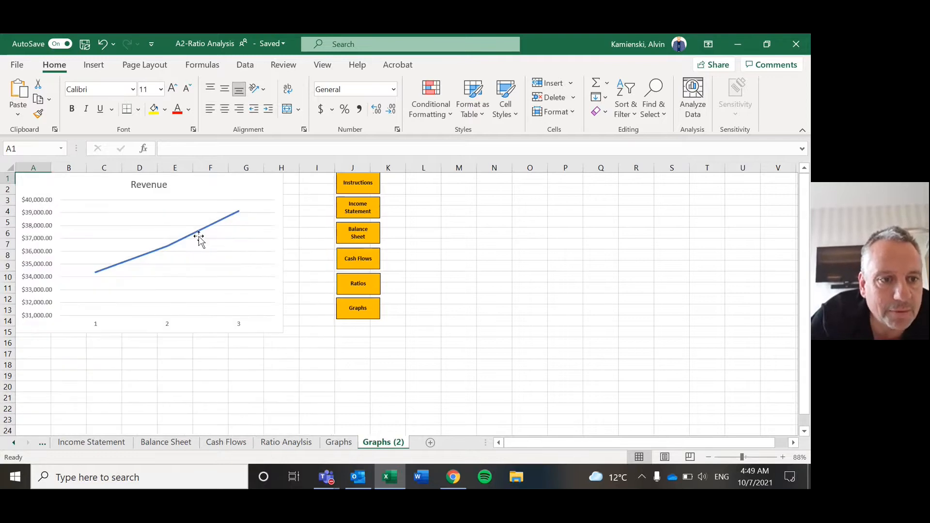
key(ctrl+Page_Up)
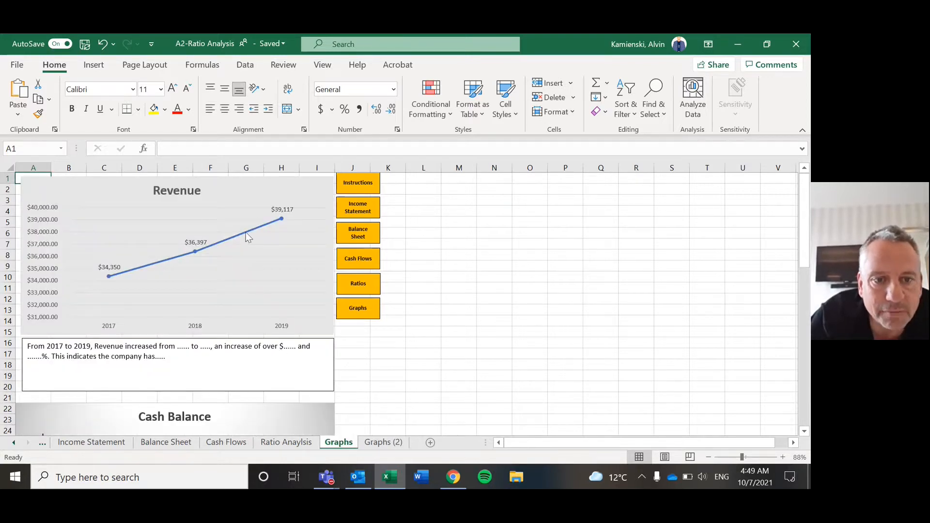
key(ctrl+Page_Down)
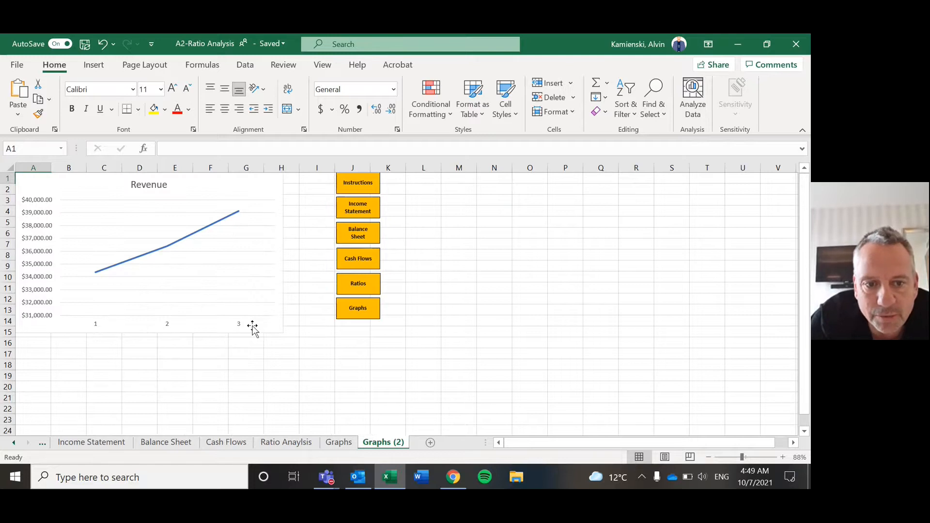
key(ctrl+Page_Up)
key(ctrl+Page_Down)
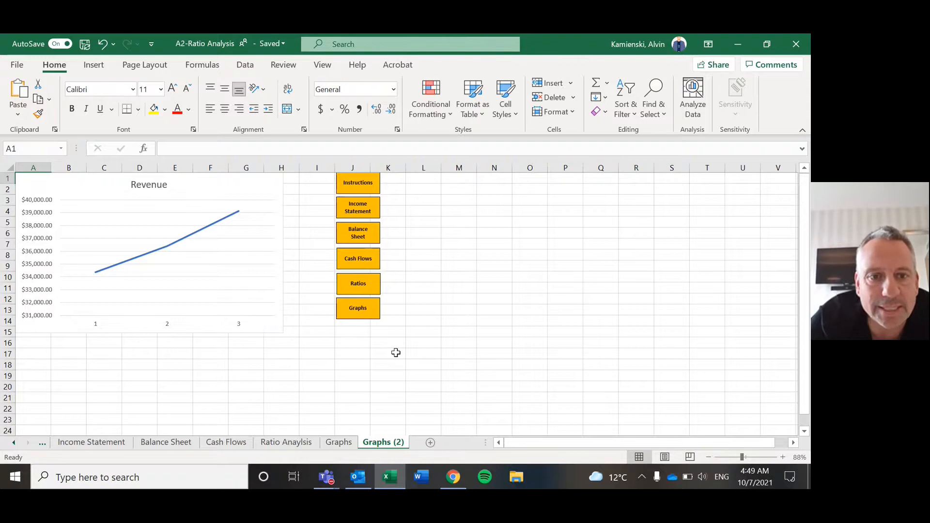
- Add data labels above the points of the Revenue line on the Graphs (2) sheet
click(273, 186)
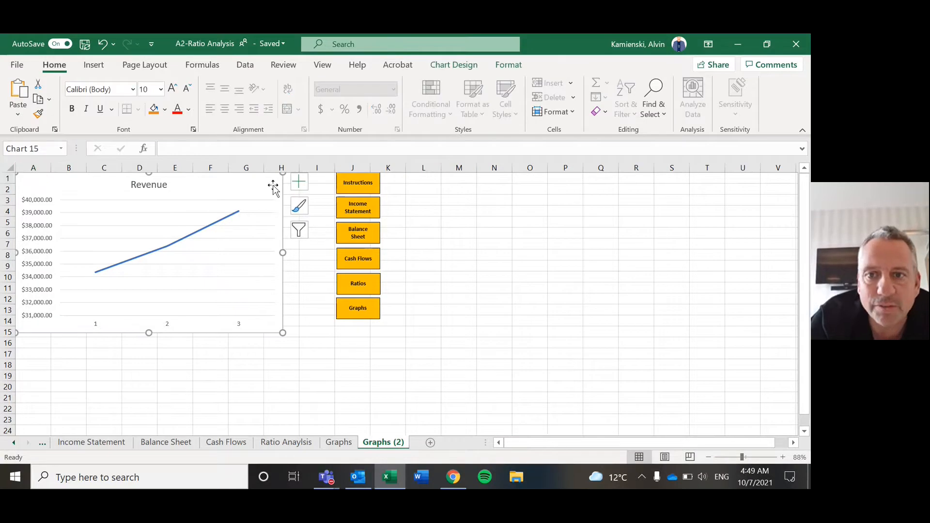
click(301, 185)
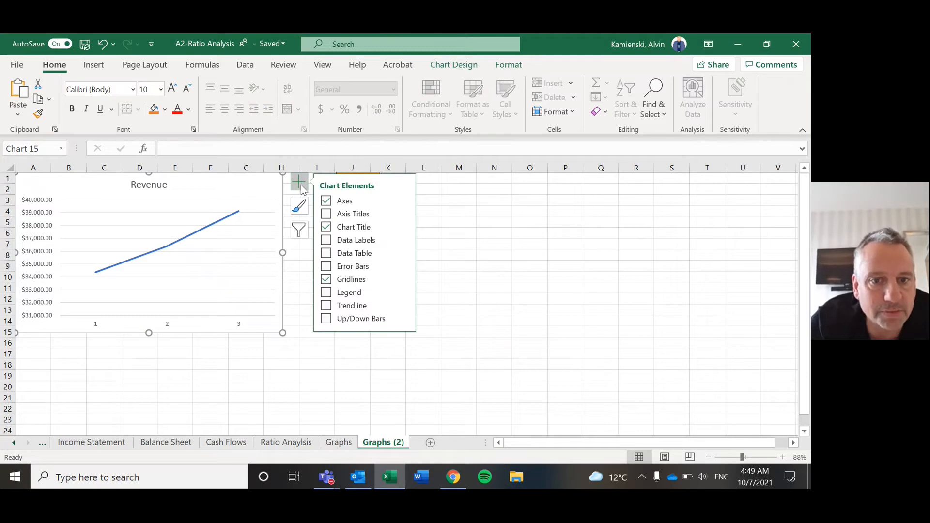
click(403, 240)
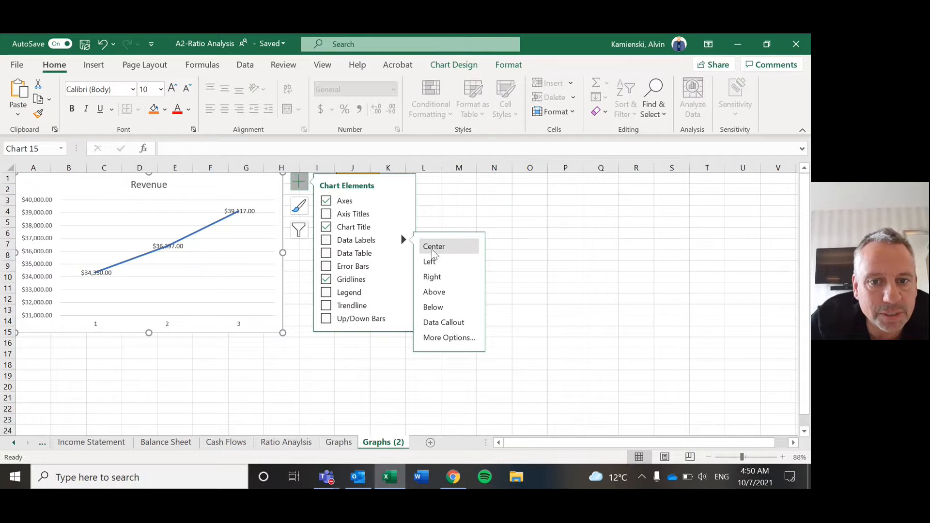
click(434, 293)
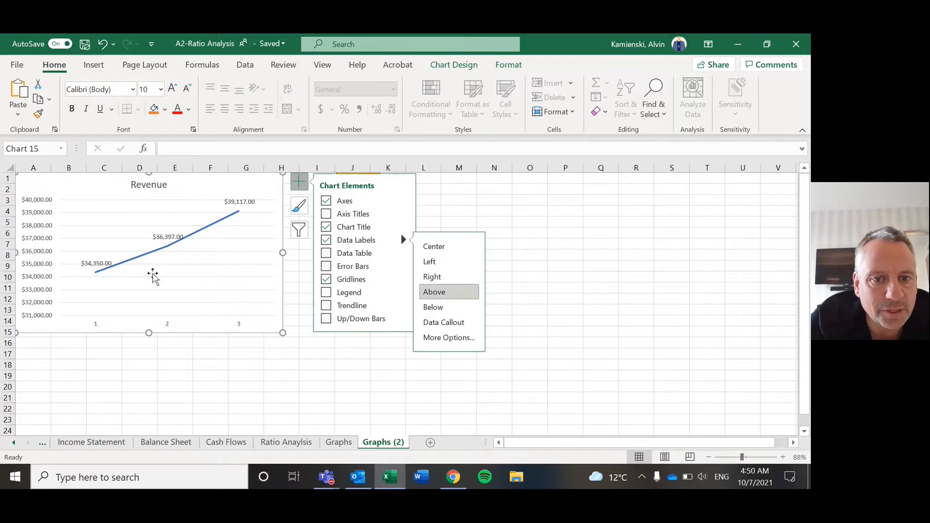
- Open the Revenue chart's data source and check the name and value references of its series
right_click(281, 274)
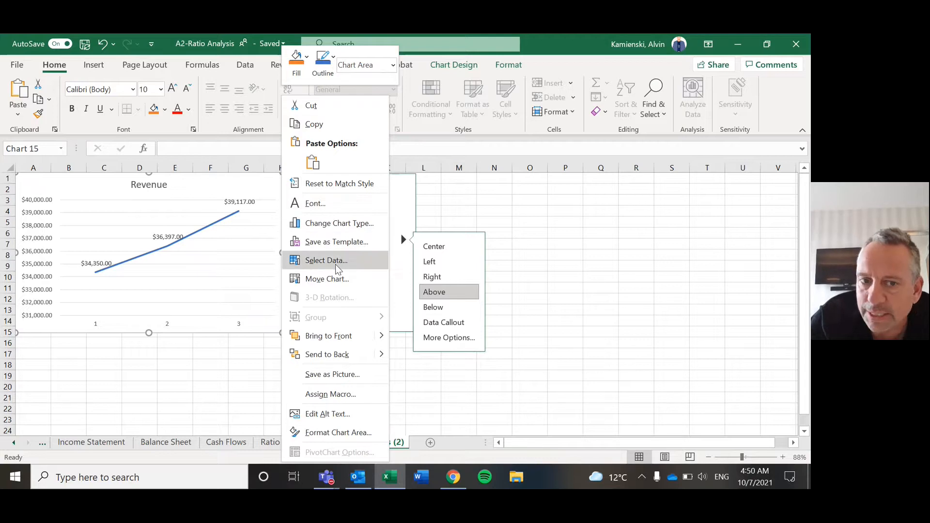
click(311, 261)
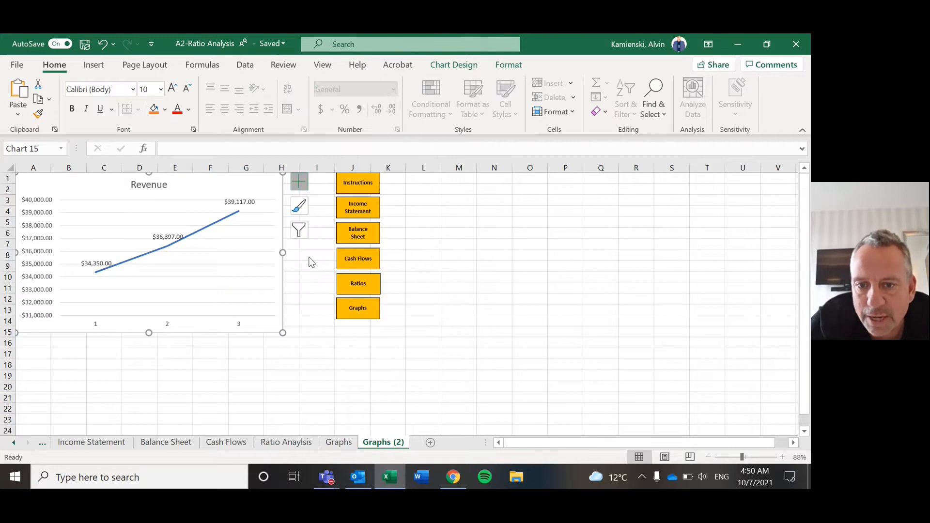
click(432, 299)
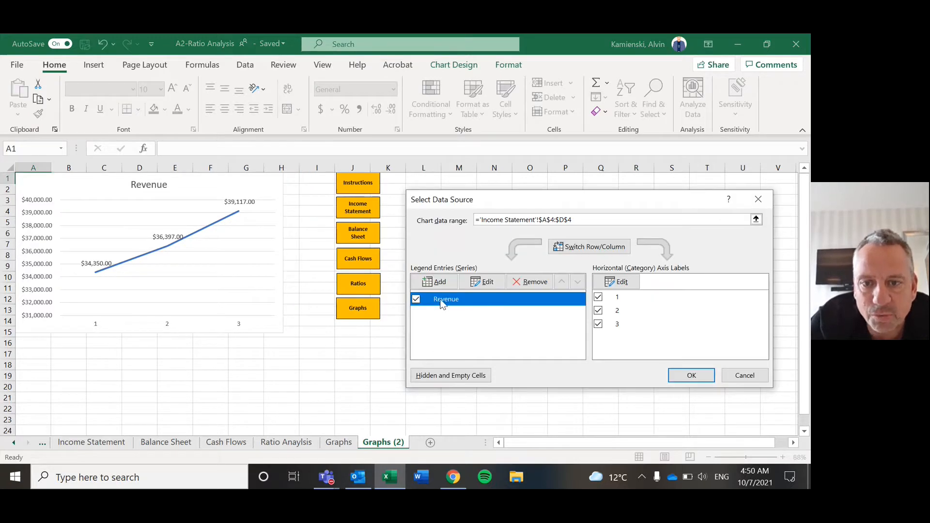
click(488, 286)
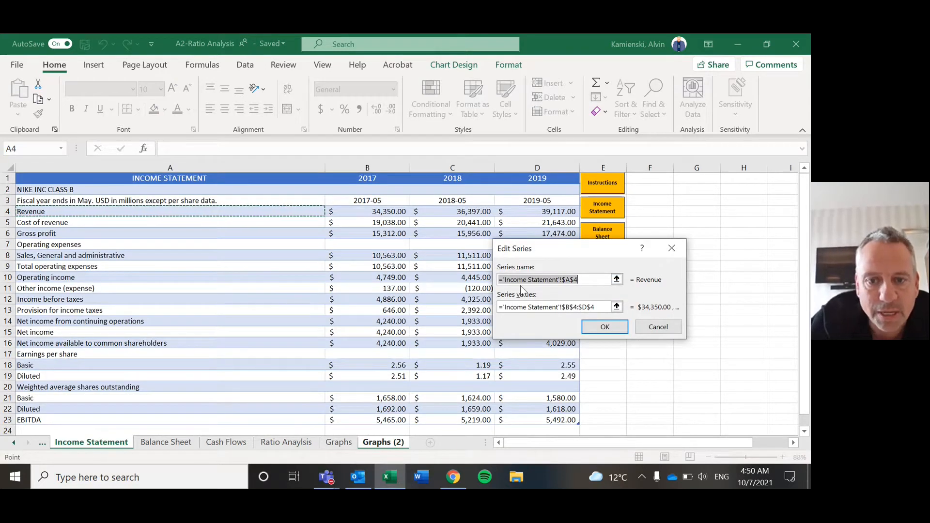
key(Tab)
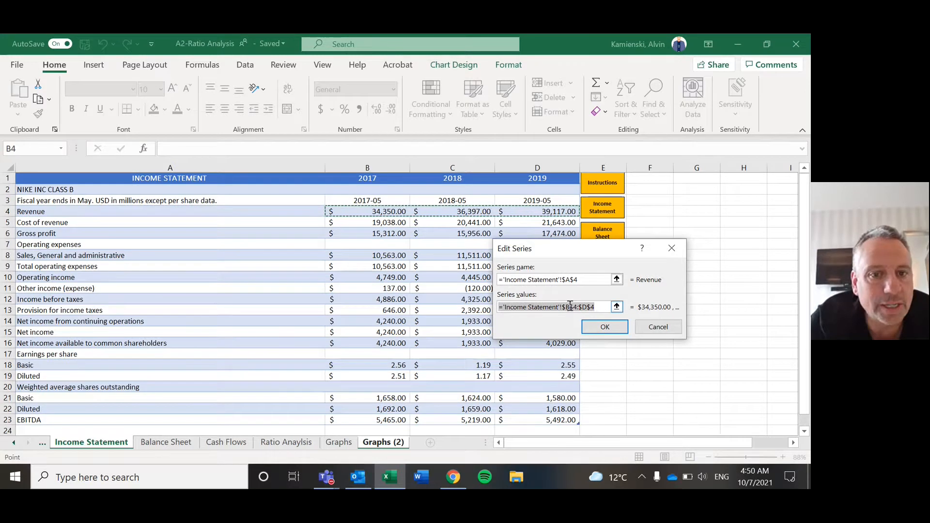
click(603, 327)
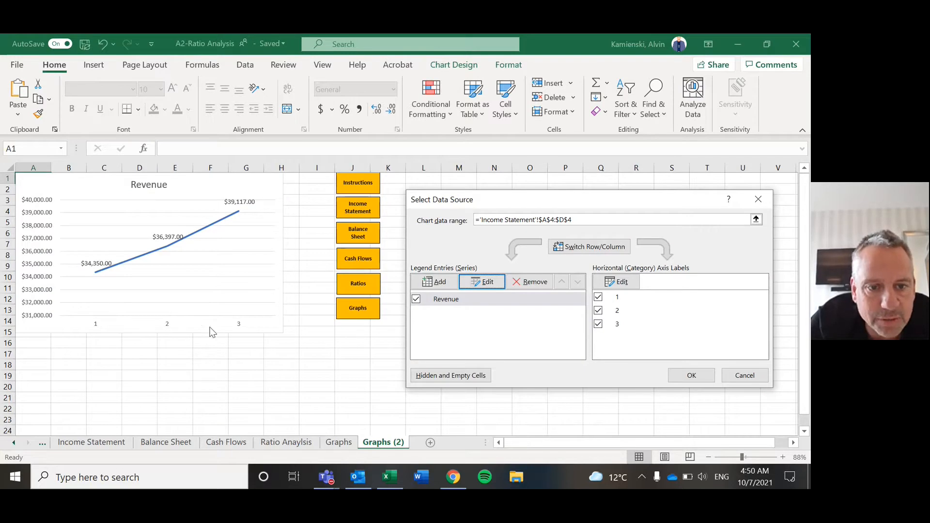
- Set the chart's horizontal axis labels to the years in 'Income Statement'!$B$1:$D$1 and apply the data source changes
click(616, 282)
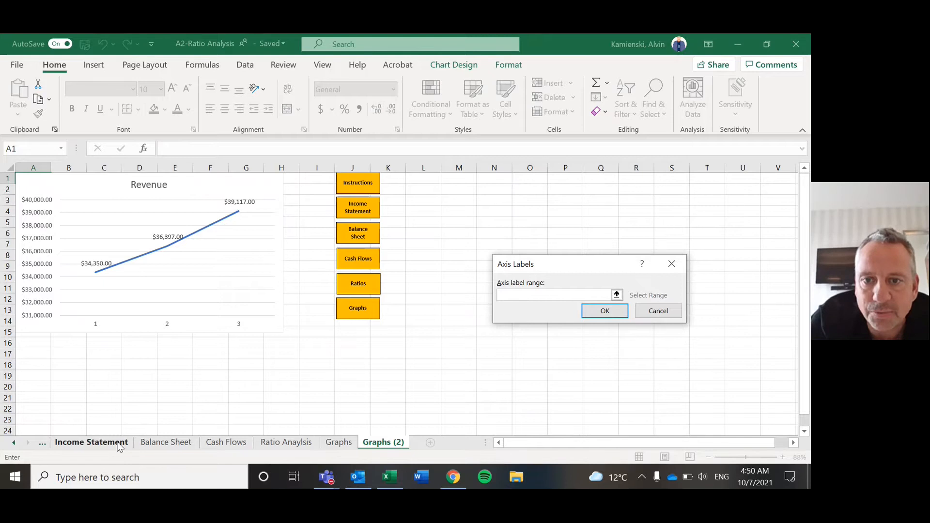
click(119, 446)
drag(344, 178, 526, 178)
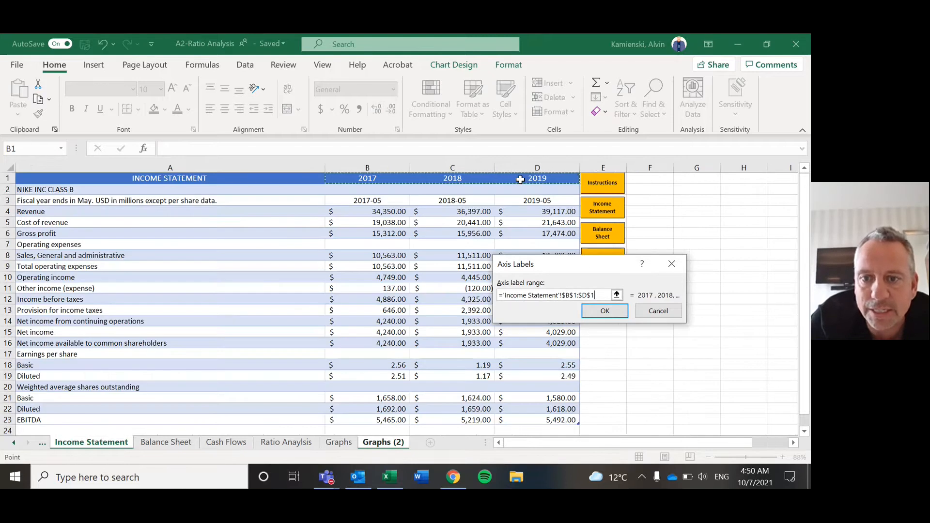
click(624, 310)
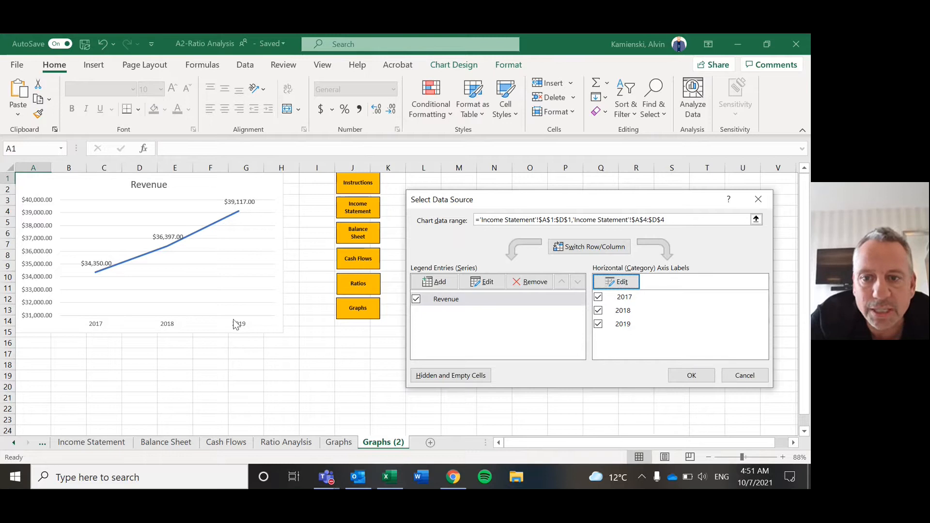
click(690, 379)
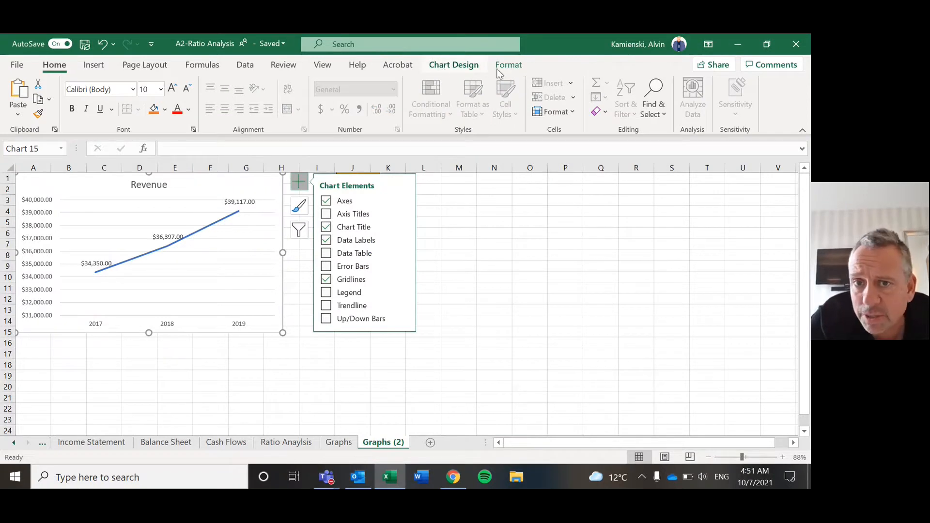
- Browse the chart styles and color palettes available for the Revenue chart on the Graphs (2) sheet
click(533, 232)
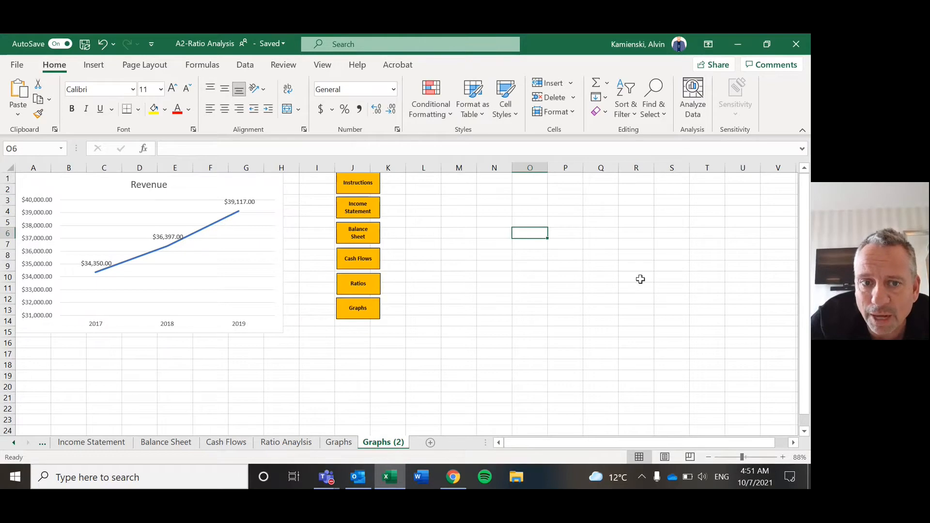
click(245, 231)
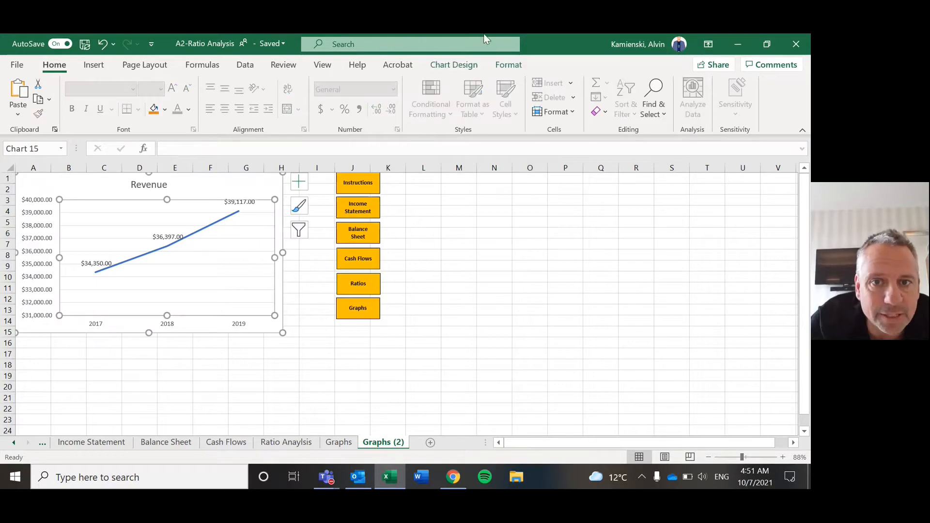
click(457, 66)
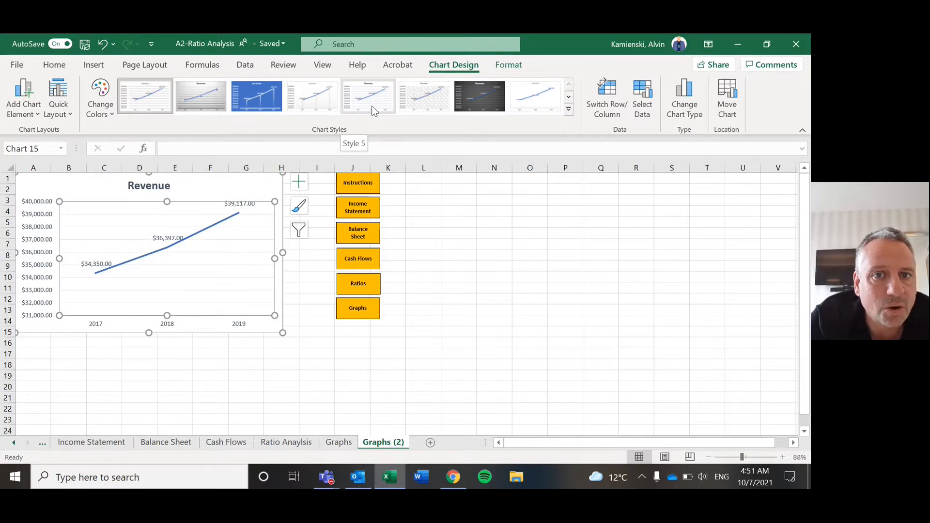
click(111, 107)
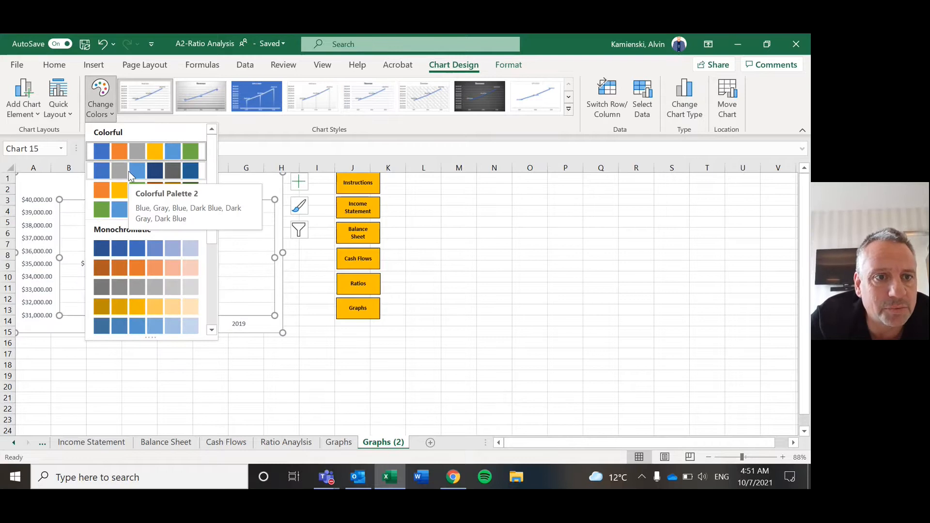
click(513, 66)
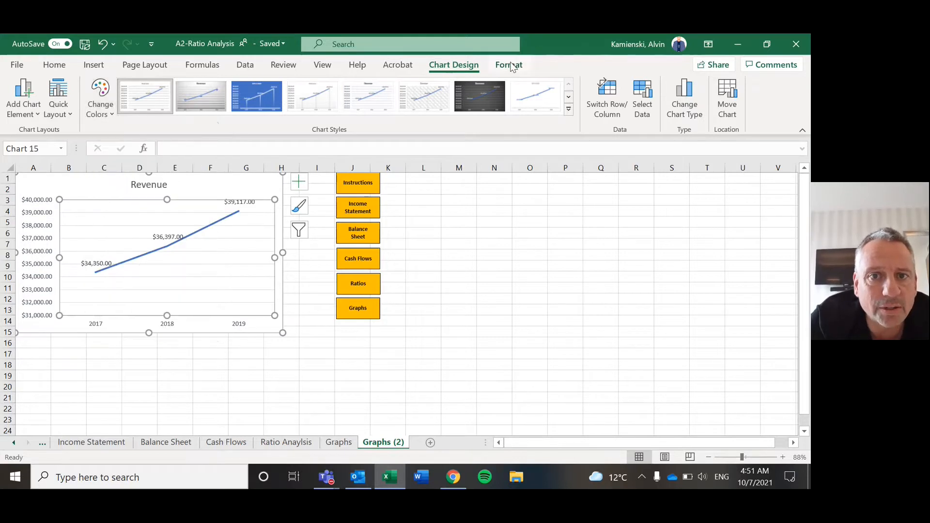
- Try the Colored Outline - Orange, Accent 2 shape style on the Revenue chart's plot area, and undo it
click(510, 65)
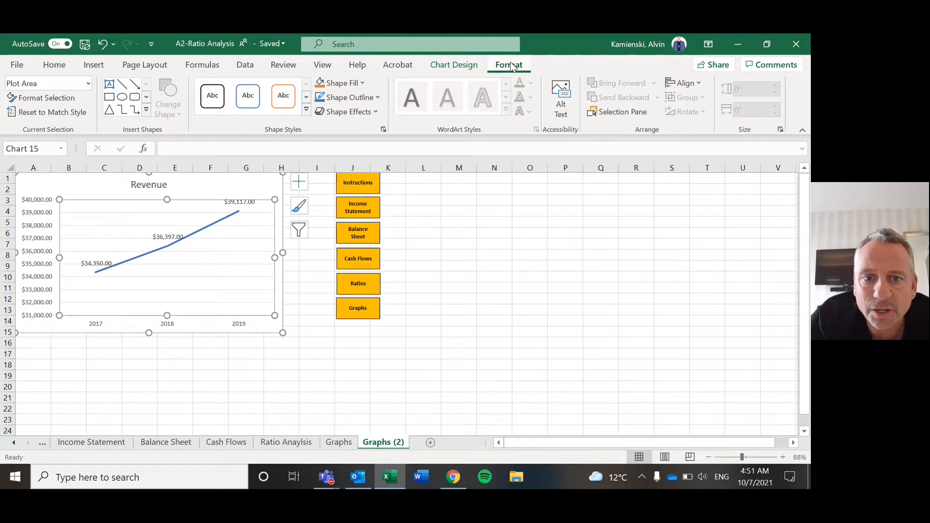
click(359, 85)
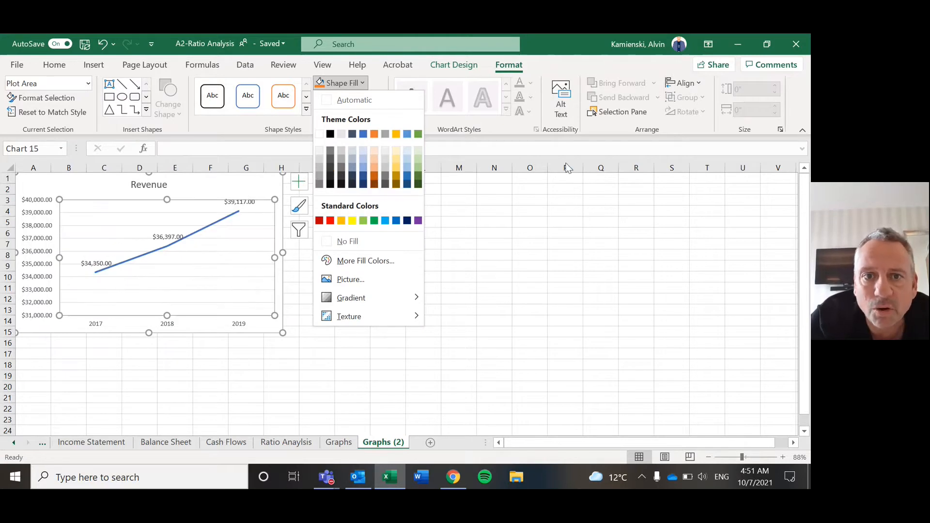
click(288, 99)
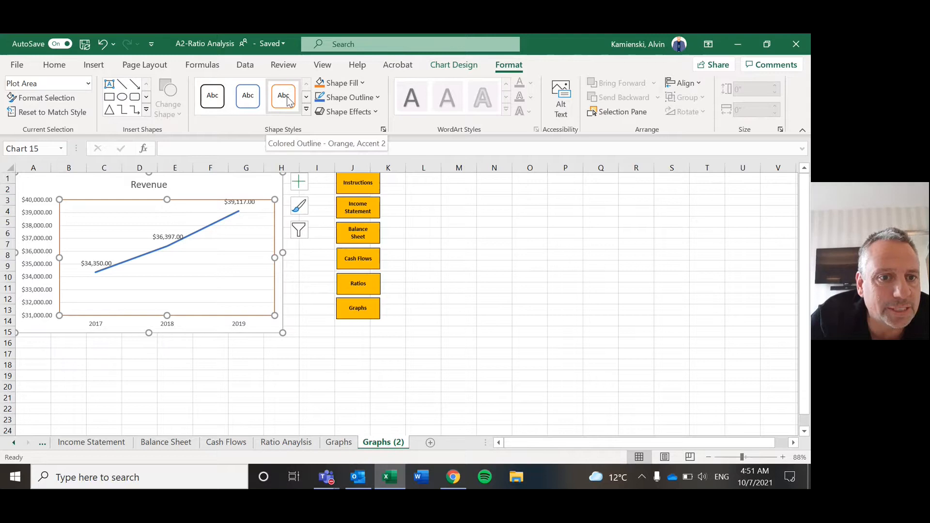
key(ctrl+z)
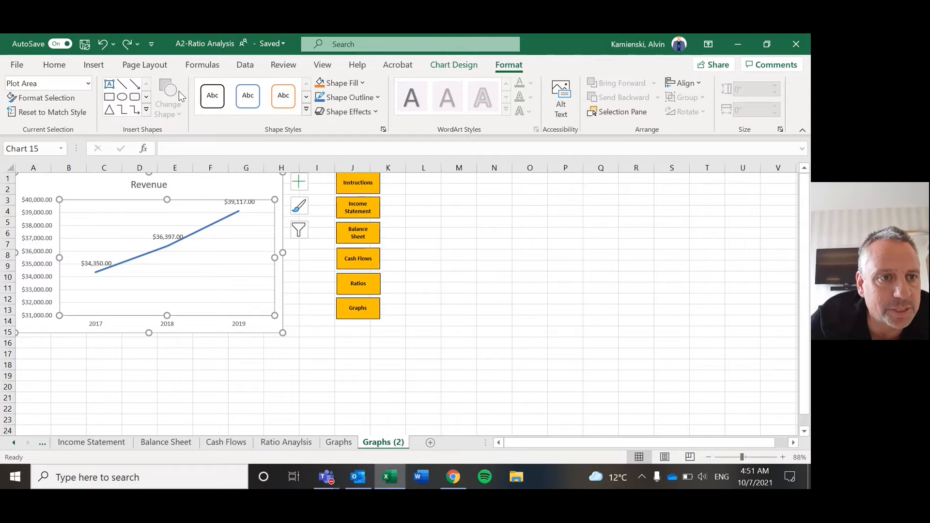
- Fill the Revenue chart's entire chart area with the light gray theme color
click(88, 84)
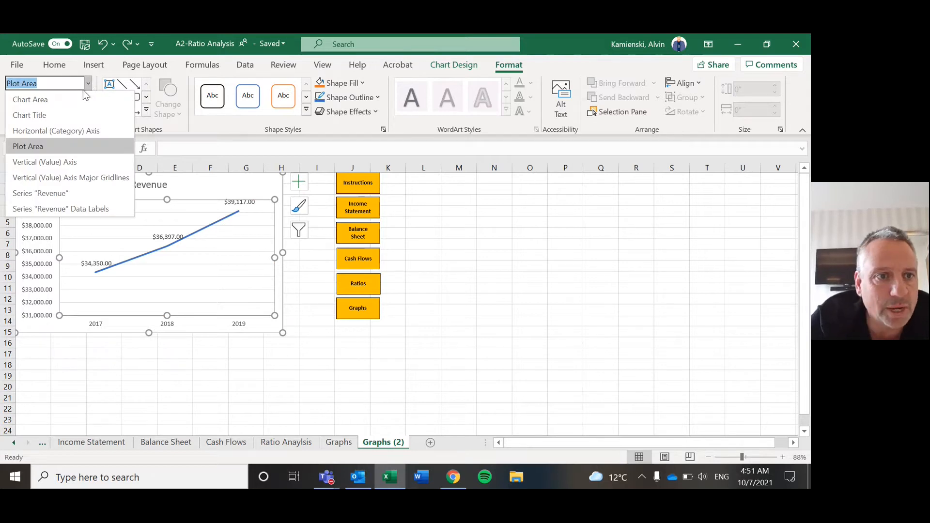
click(75, 98)
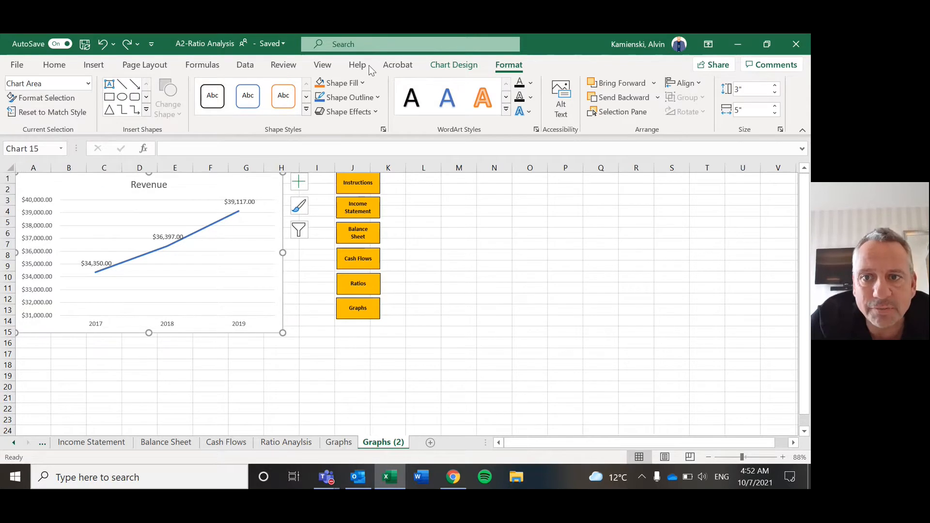
click(54, 65)
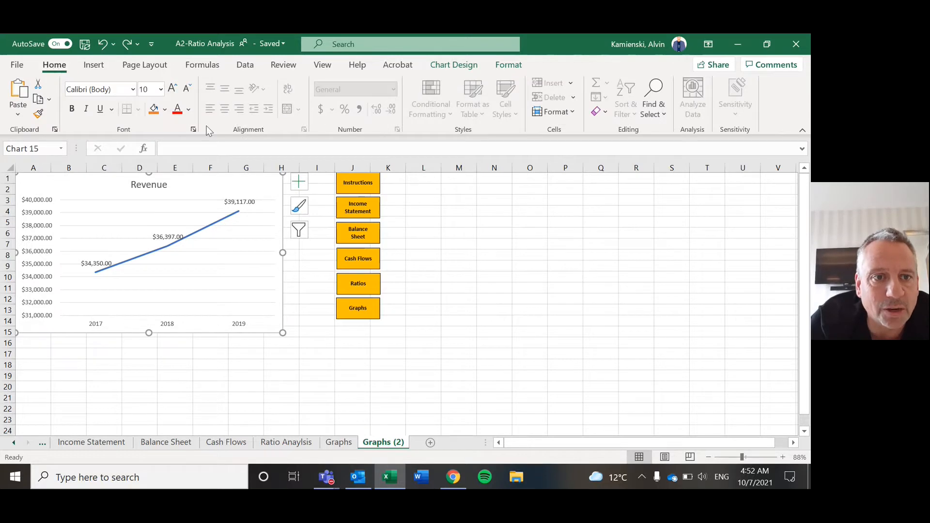
click(165, 109)
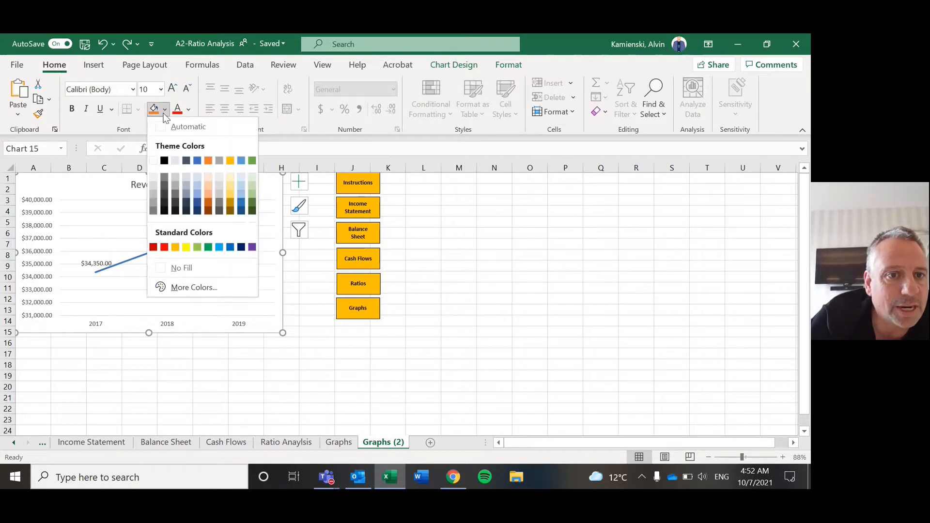
click(176, 161)
click(224, 374)
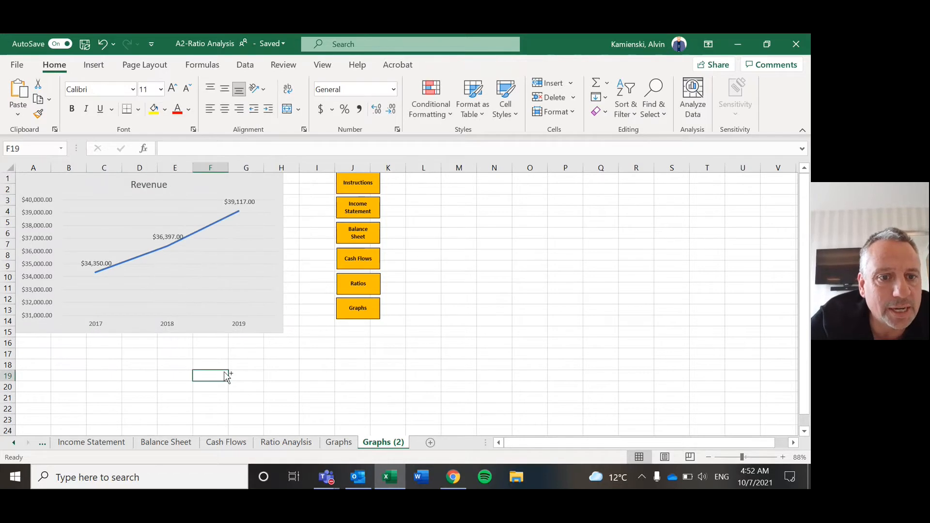
- Compare the fill and title formatting of the Graphs (2) Revenue chart with the finished chart on the Graphs sheet
key(ctrl+Page_Up)
key(ctrl+Page_Down)
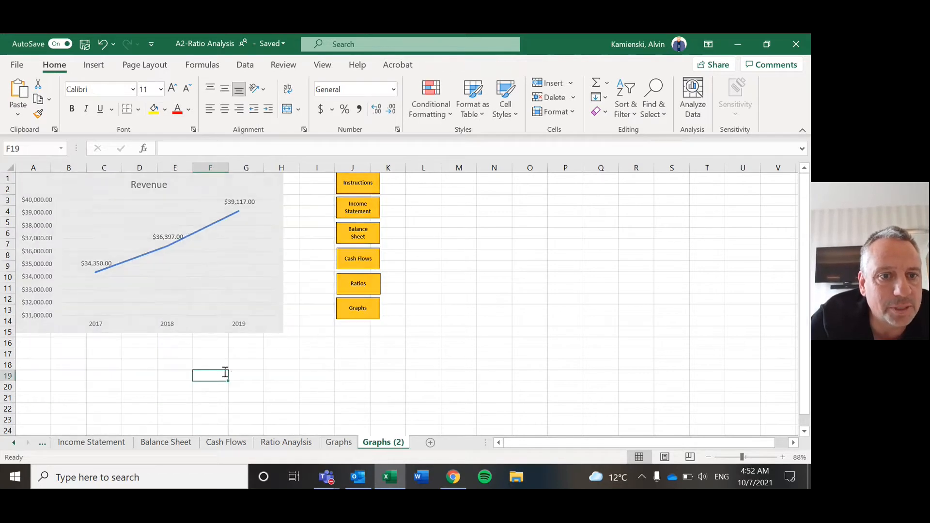
key(ctrl+Page_Up)
key(ctrl+Page_Down)
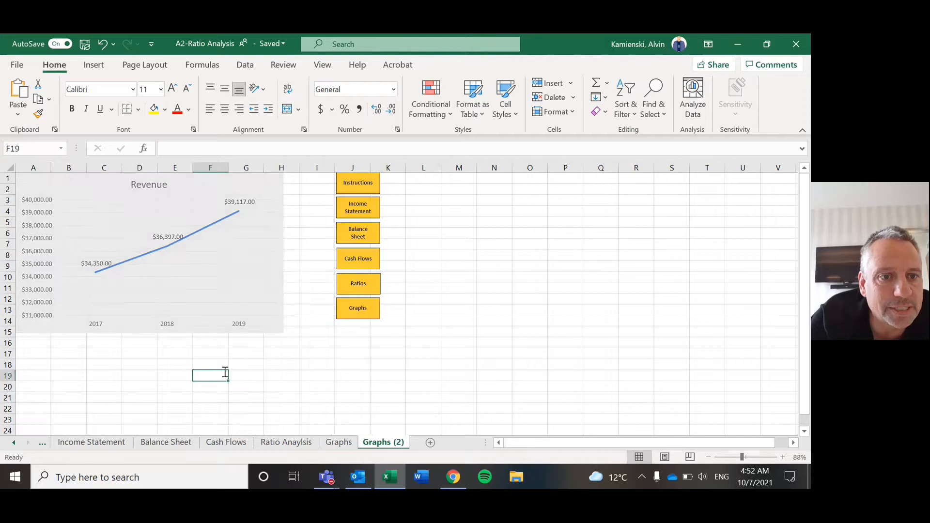
key(ctrl+Page_Up)
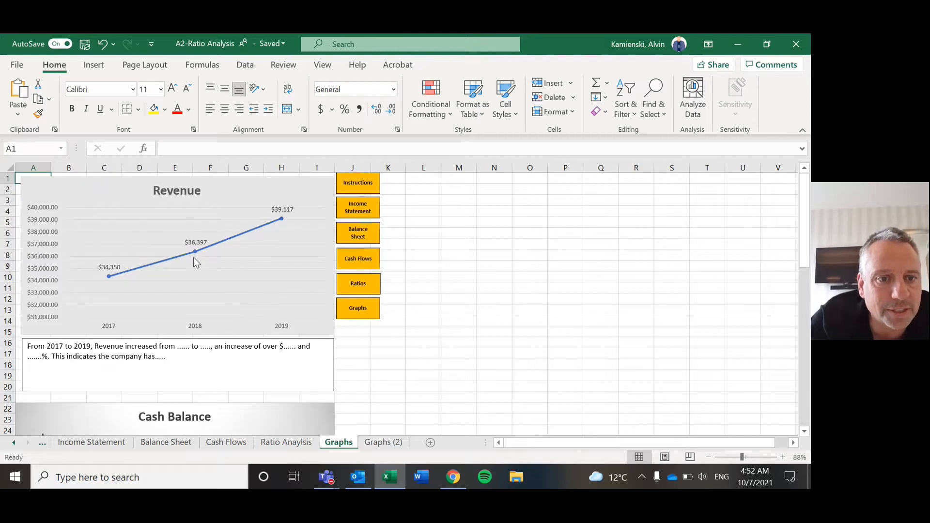
key(ctrl+Page_Down)
key(ctrl+Page_Up)
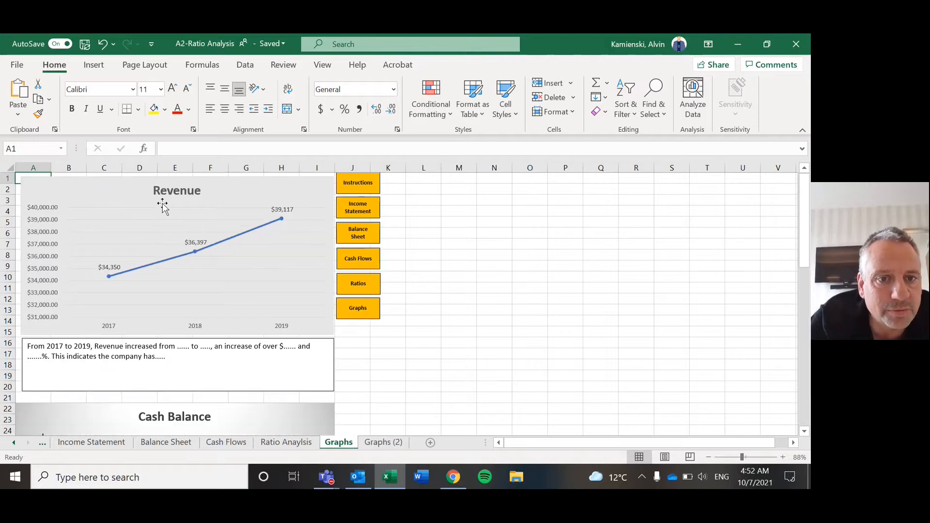
key(ctrl+Page_Down)
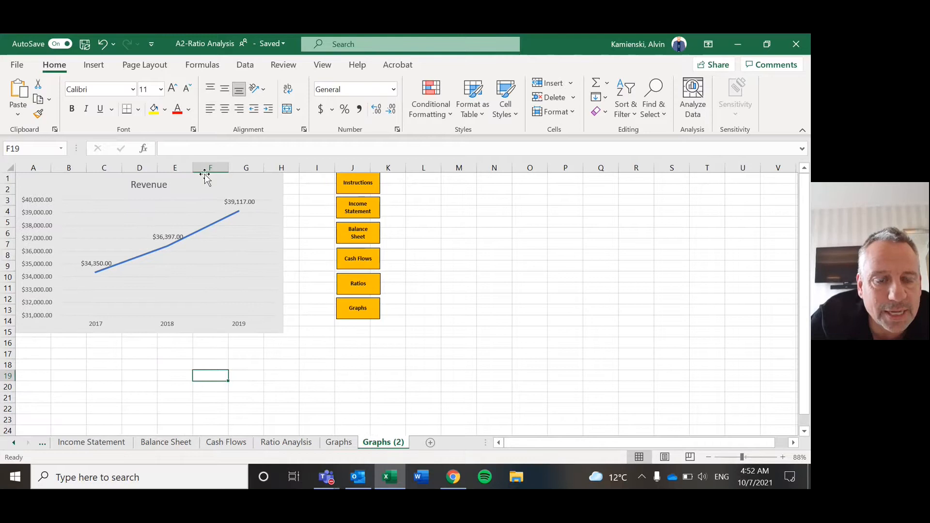
- Make the Revenue chart's title bold on the Graphs (2) sheet
click(153, 189)
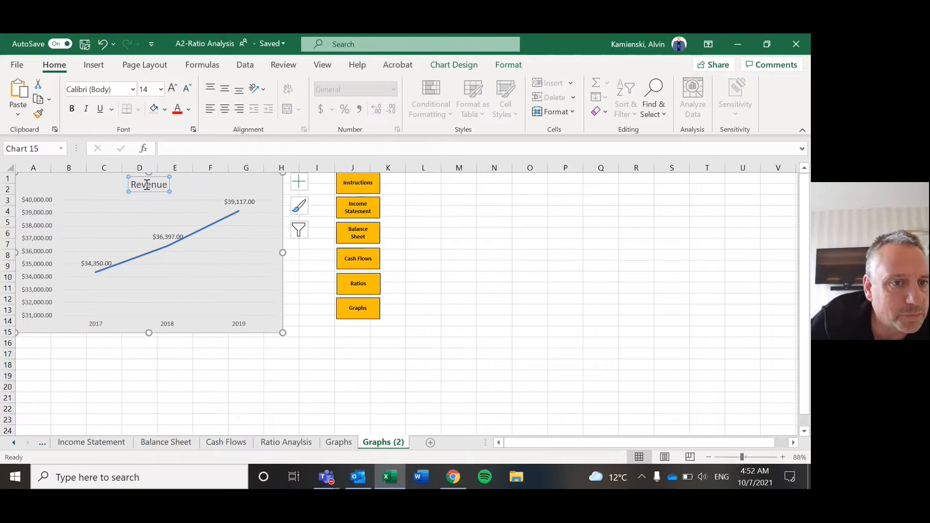
drag(134, 185, 169, 186)
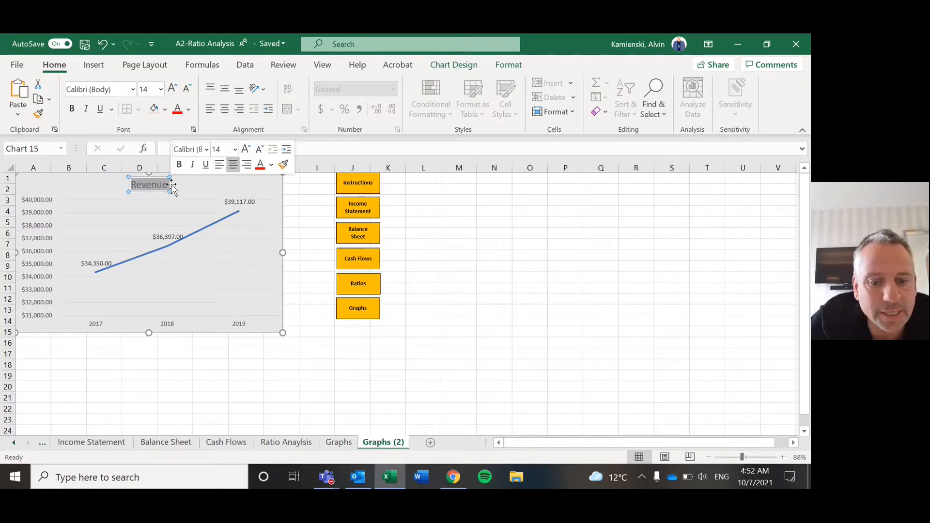
key(ctrl+b)
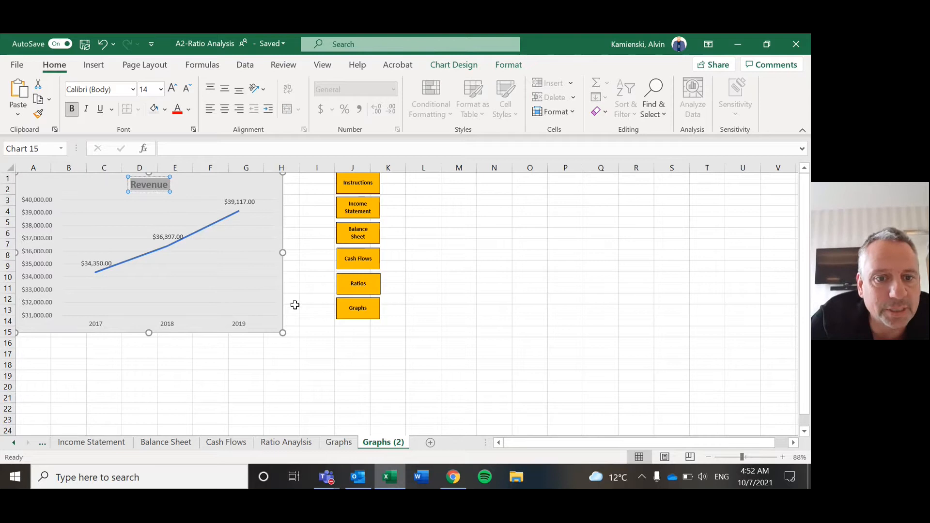
- Enlarge the Revenue chart to reach the right edge of column I, and check its size against the Graphs sheet's chart
drag(283, 334, 333, 338)
key(ctrl+Page_Up)
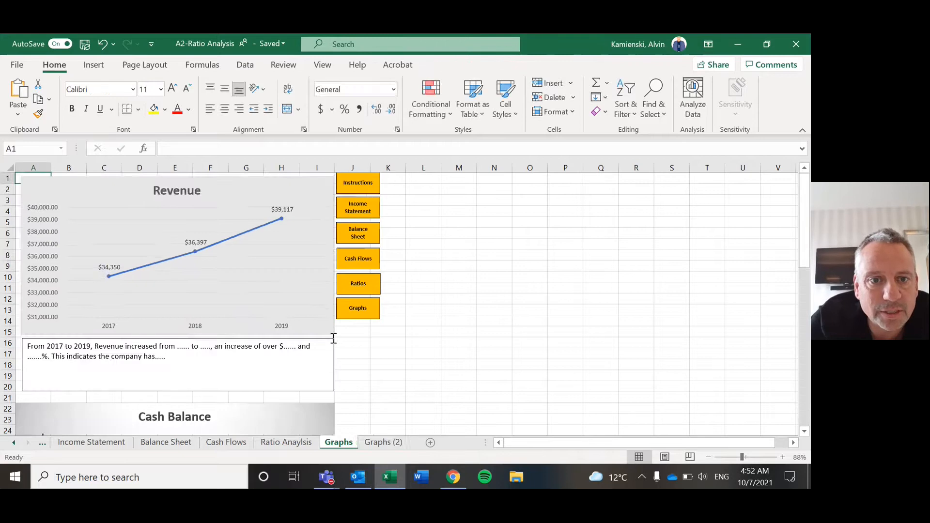
key(ctrl+Page_Down)
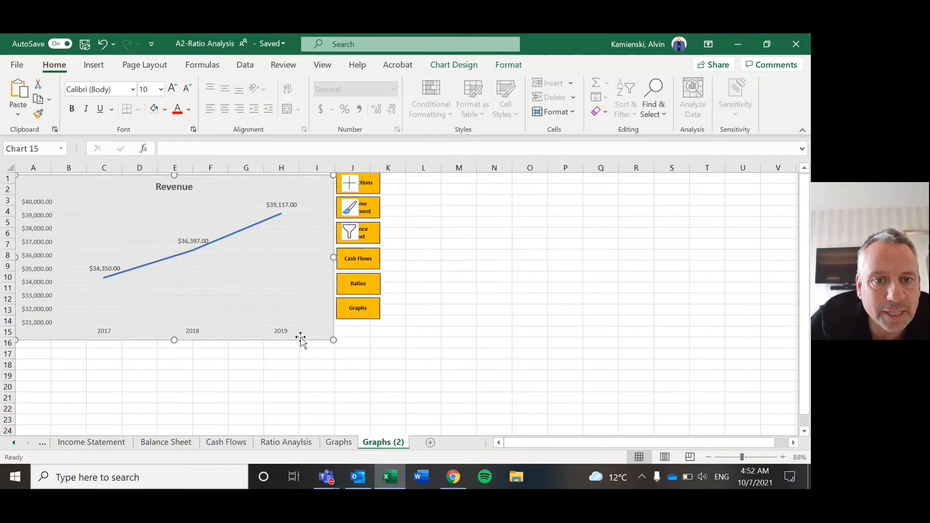
- Compare the position, size and title of the Revenue charts on the Graphs and Graphs (2) sheets
key(ctrl+Page_Up)
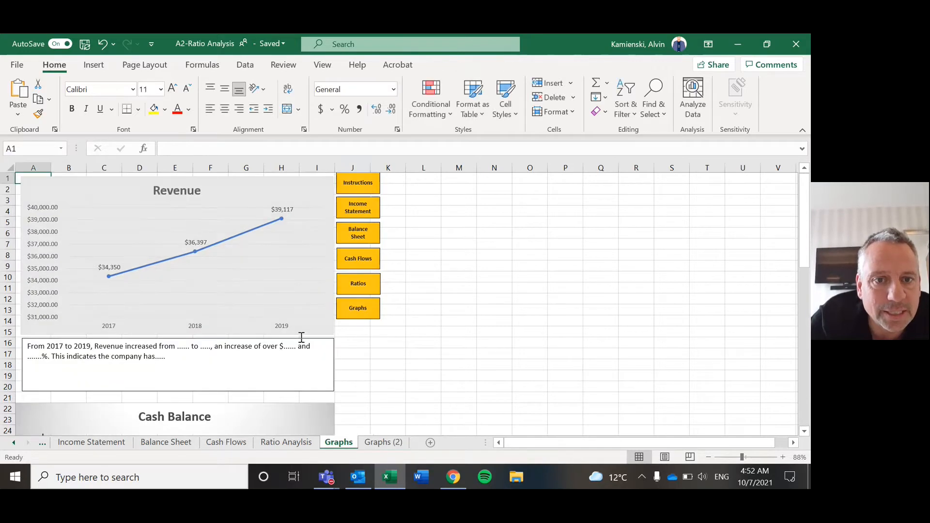
key(ctrl+Page_Down)
key(ctrl+Page_Up)
key(ctrl+Page_Down)
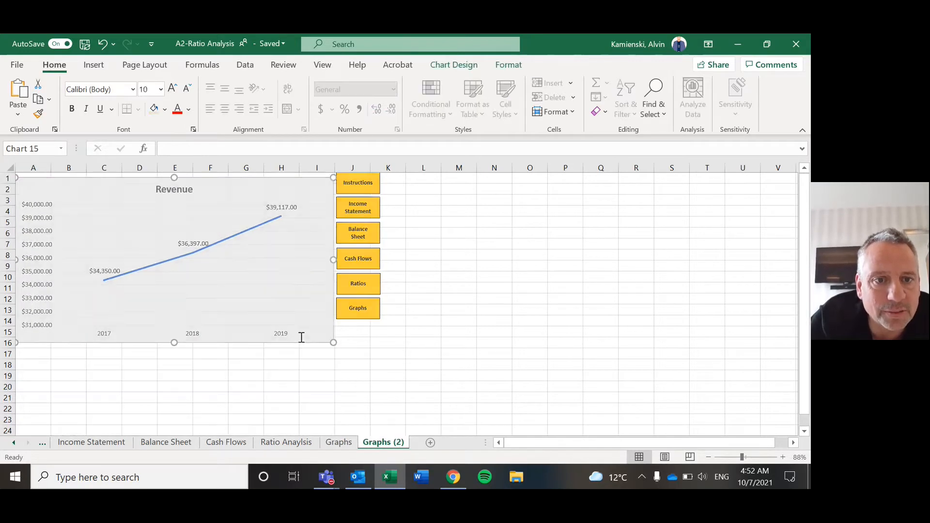
key(ctrl+Page_Up)
key(ctrl+Page_Down)
key(ctrl+Page_Up)
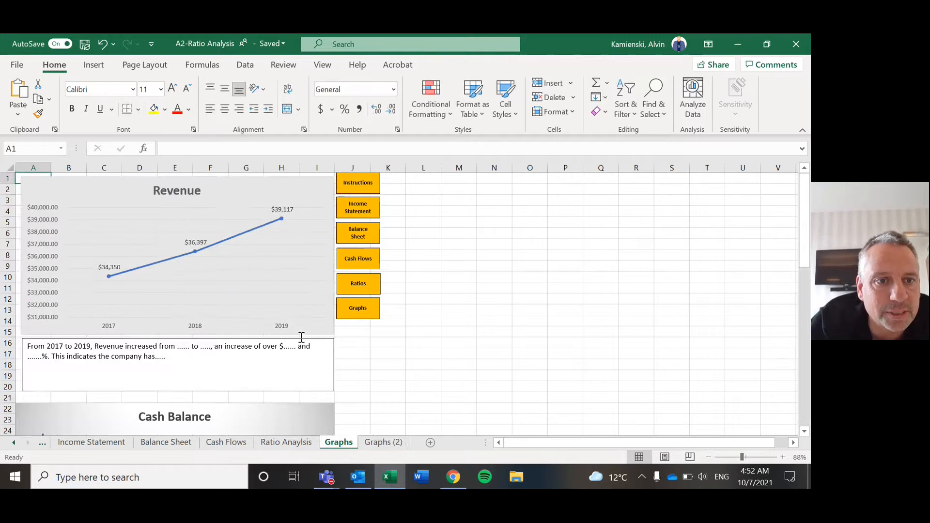
key(ctrl+Page_Down)
key(ctrl+Page_Up)
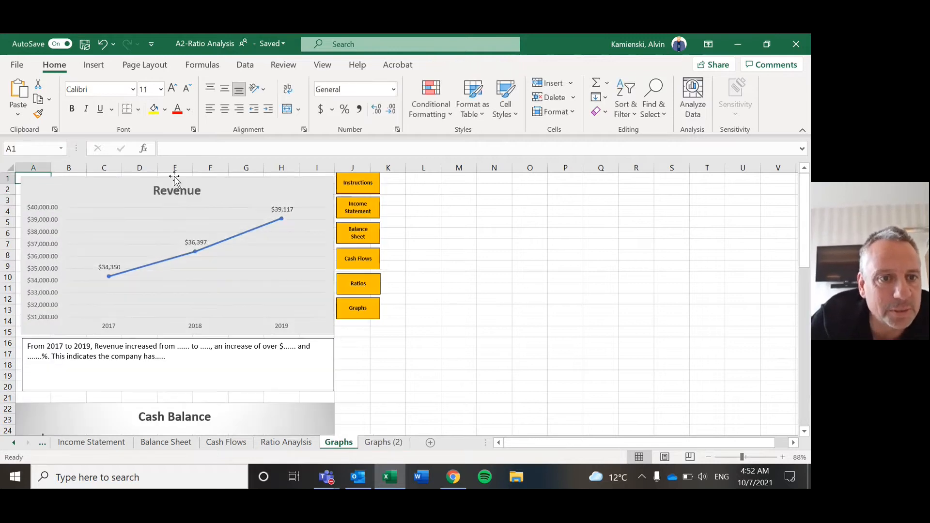
- Check the Revenue title's font size on the Graphs sheet and set the Graphs (2) chart title to size 18
click(180, 190)
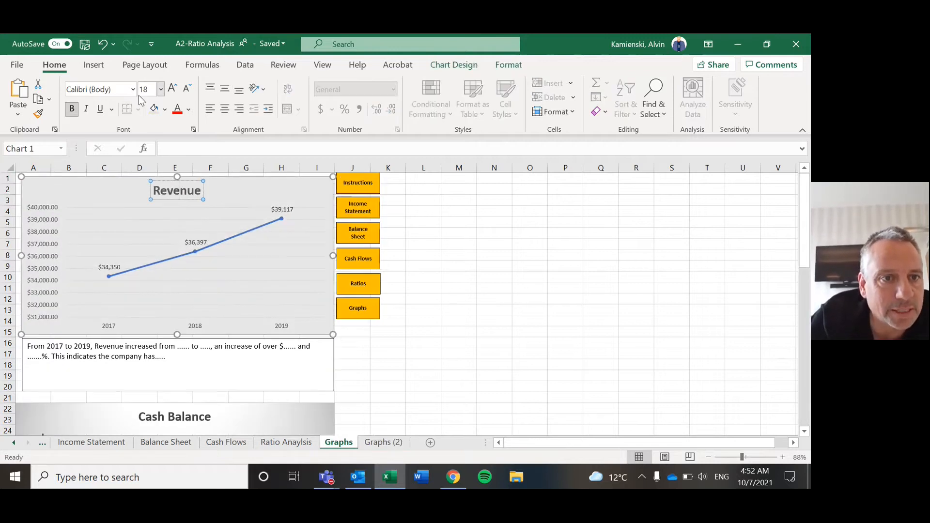
key(ctrl+Page_Down)
click(173, 188)
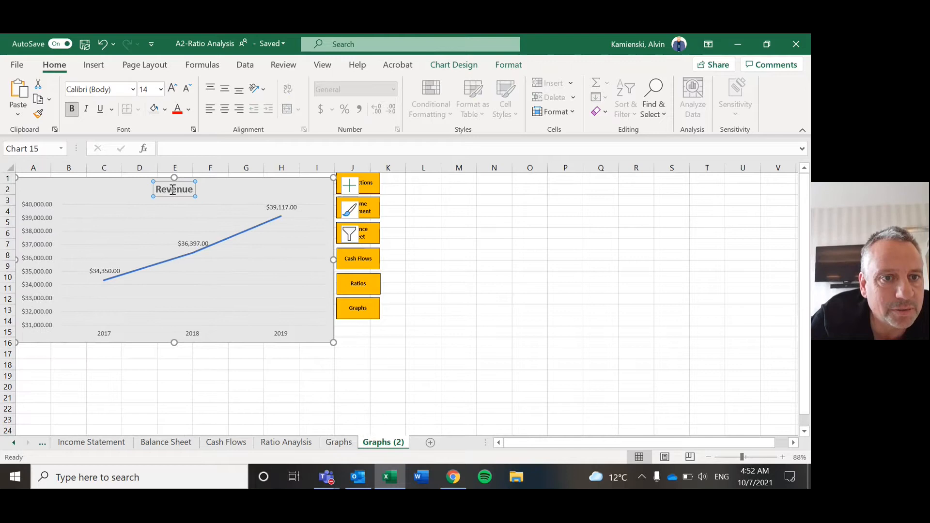
click(148, 89)
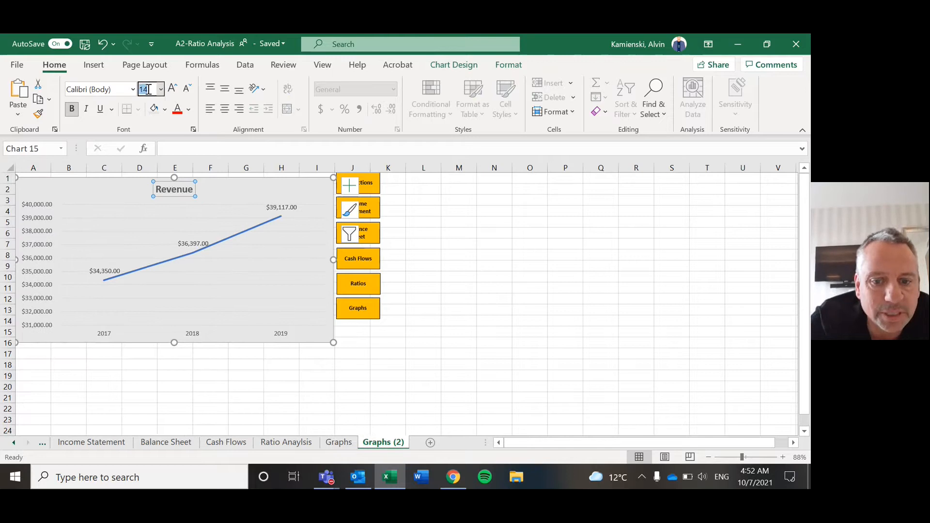
text(18)
key(Return)
- Check the Graphs (2) chart's title size and remaining formatting differences against the Revenue chart on the Graphs sheet
key(ctrl+Page_Up)
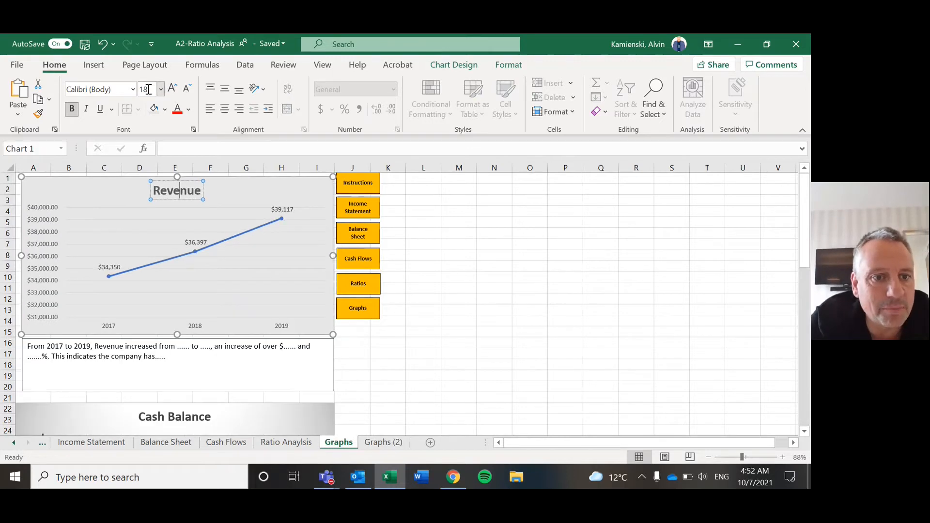
key(ctrl+Page_Down)
key(ctrl+Page_Up)
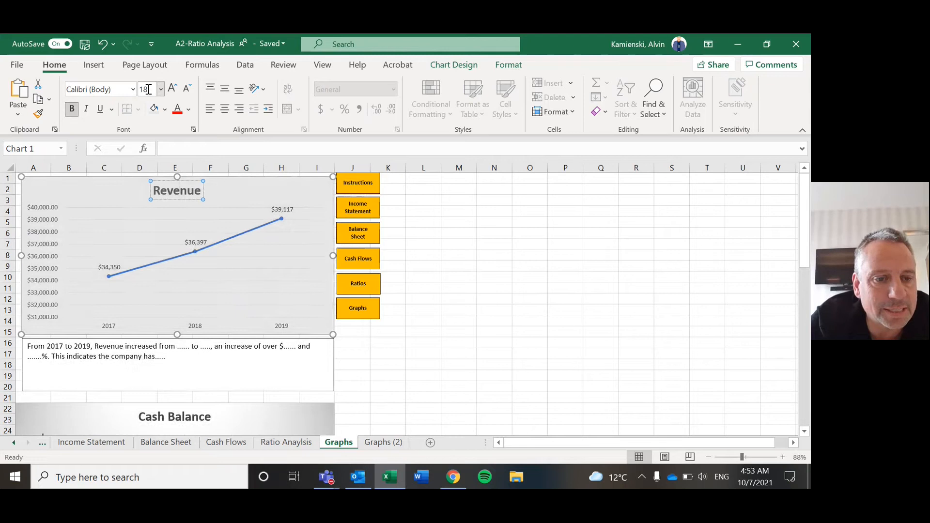
key(ctrl+Page_Down)
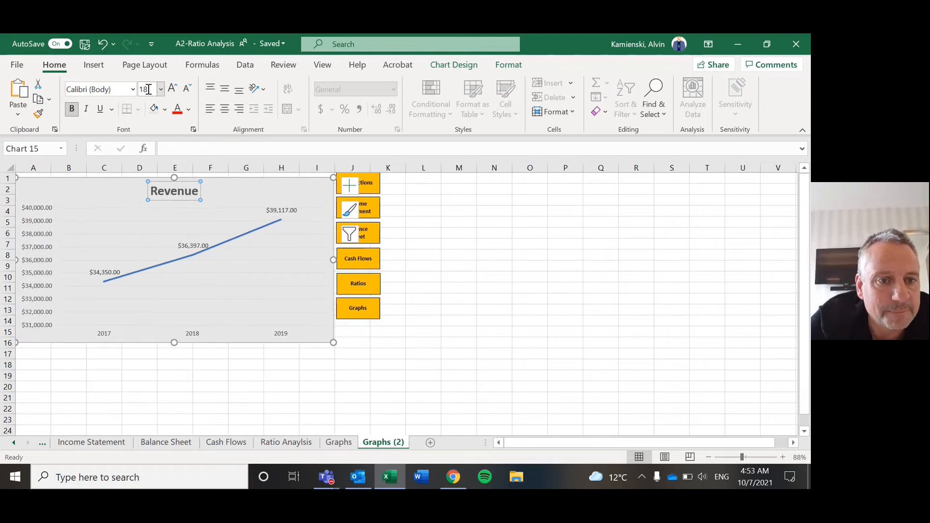
key(ctrl+Page_Up)
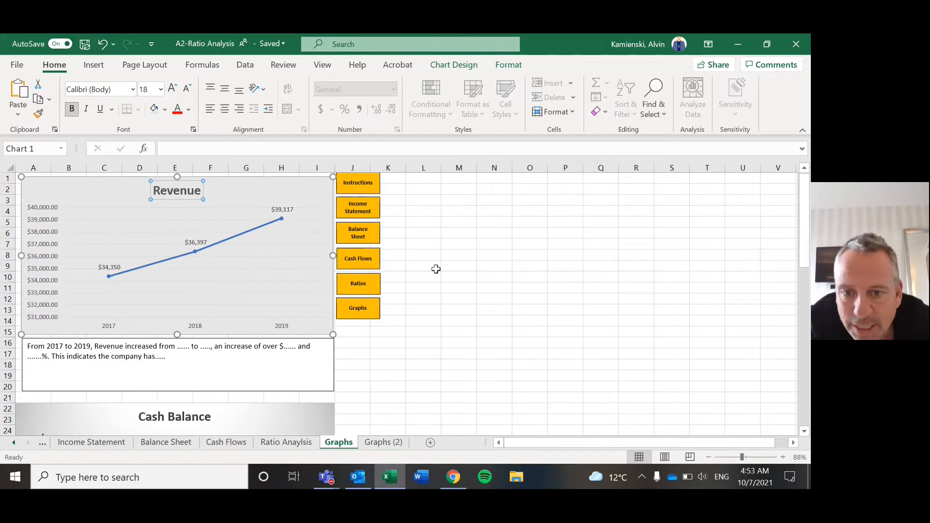
- Compare the Revenue charts on the Graphs and Graphs (2) sheets and examine the design and format options for the Graphs (2) line series
click(530, 270)
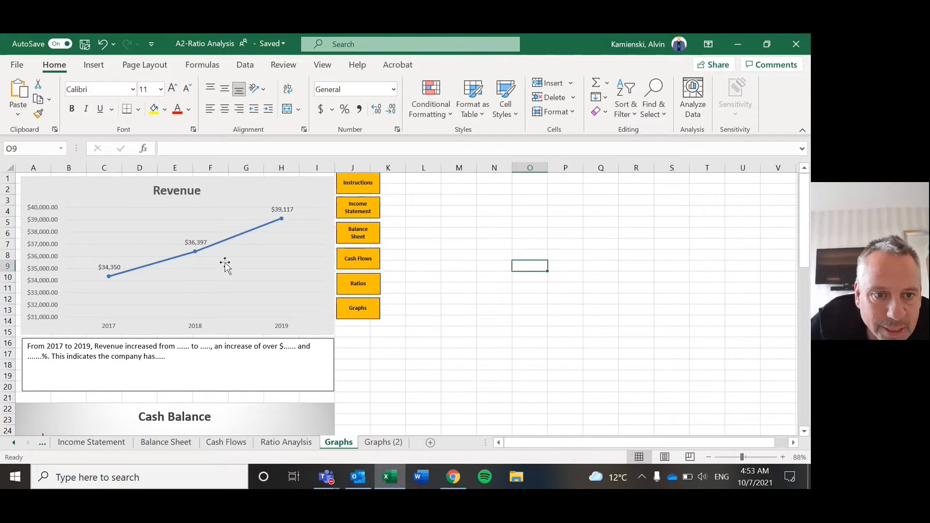
key(ctrl+Page_Down)
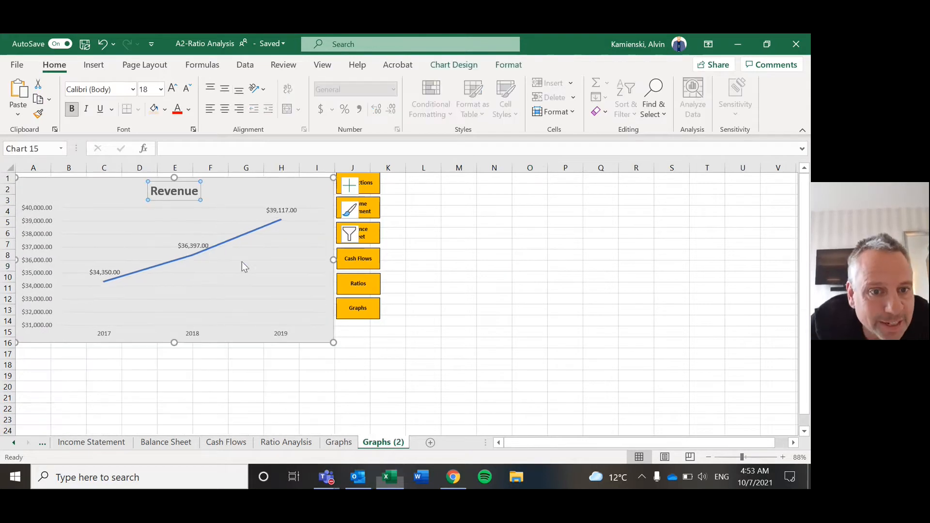
click(227, 242)
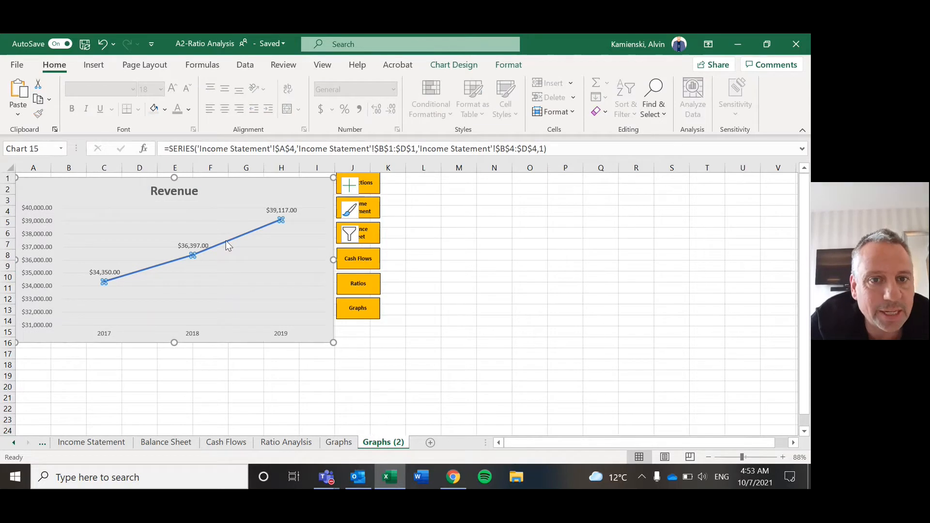
click(442, 67)
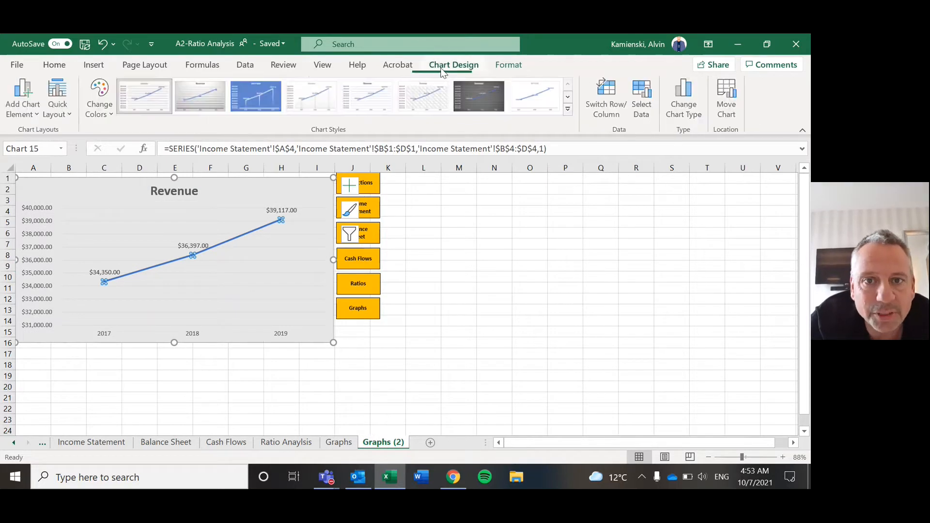
click(509, 66)
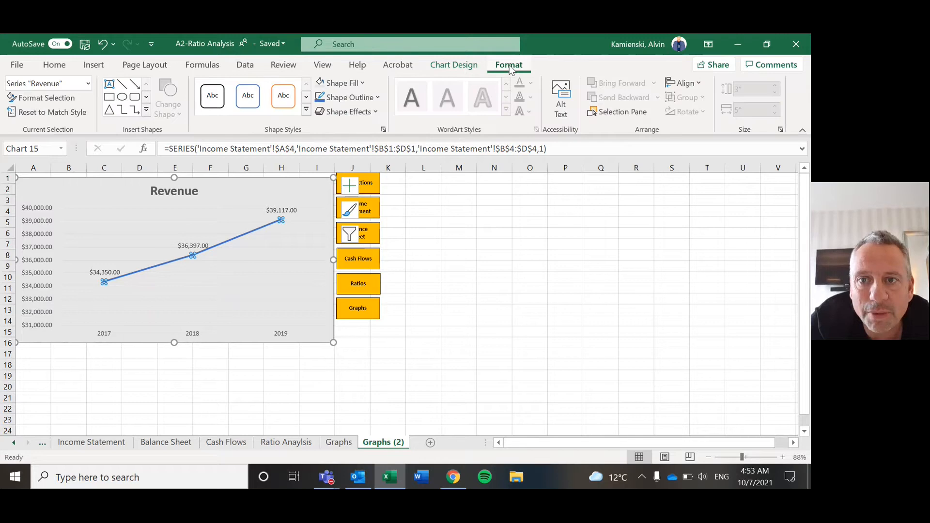
click(466, 69)
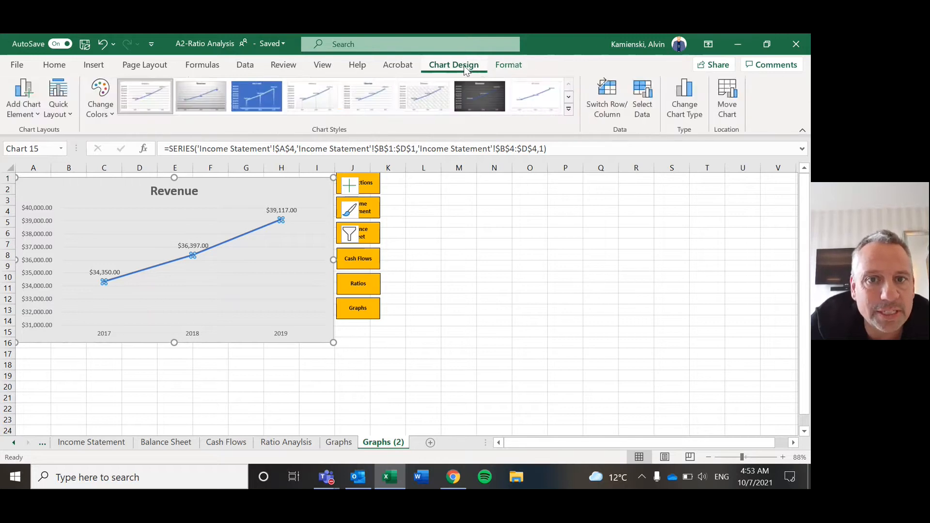
click(502, 70)
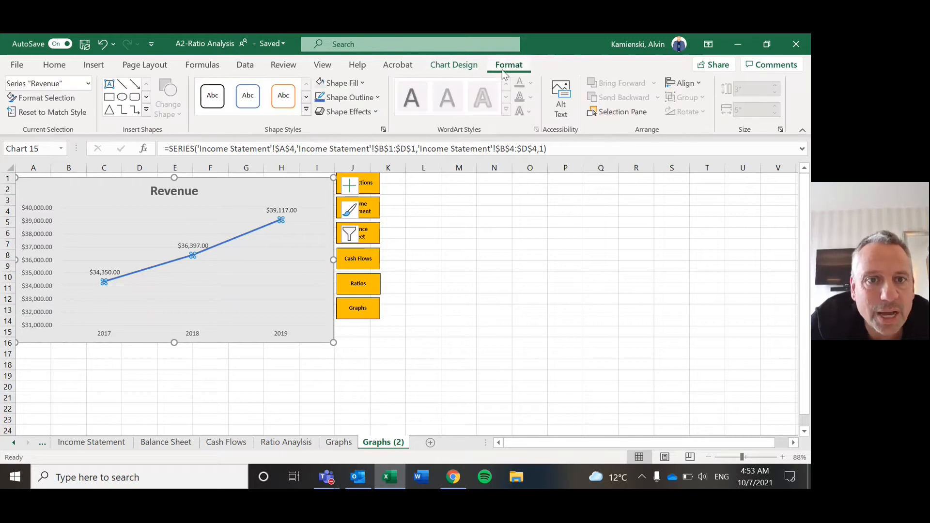
- Try including the series name in the Revenue line's data labels, restoring the labels to values only
right_click(194, 258)
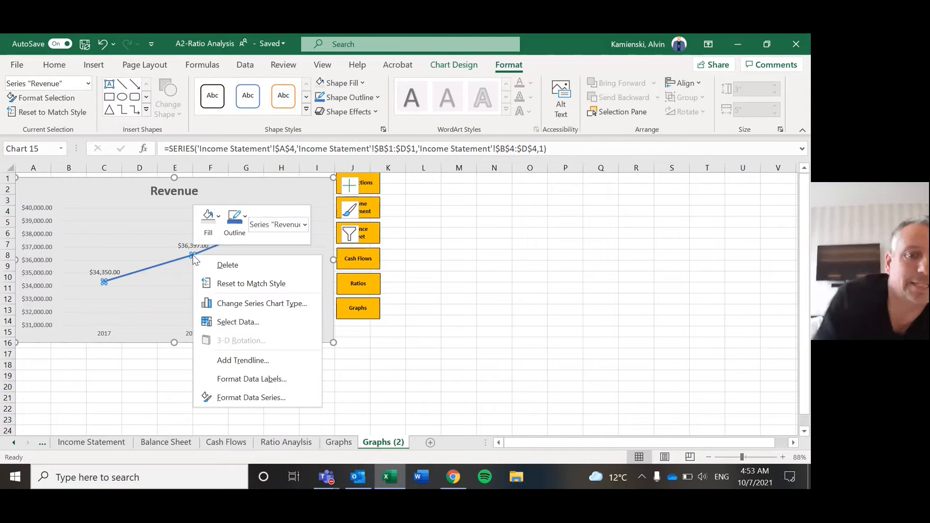
click(233, 380)
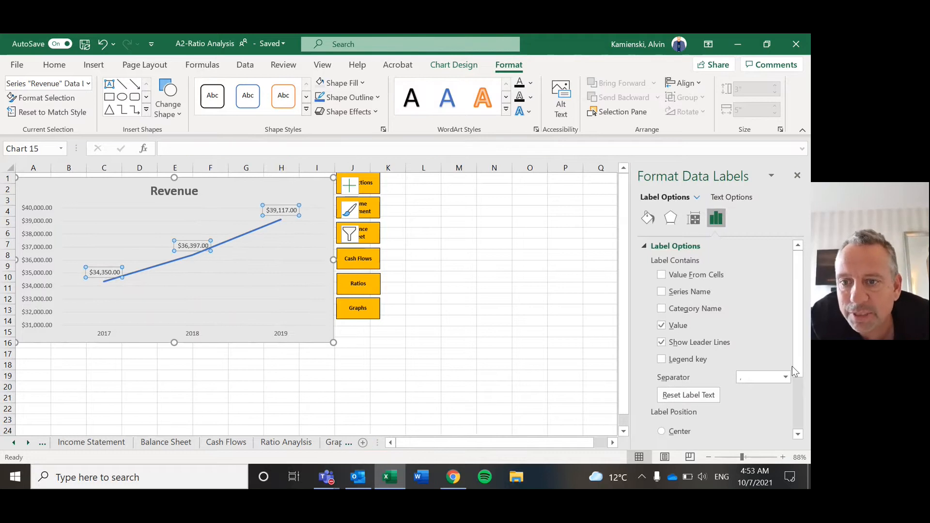
scroll(792, 366, down, 3)
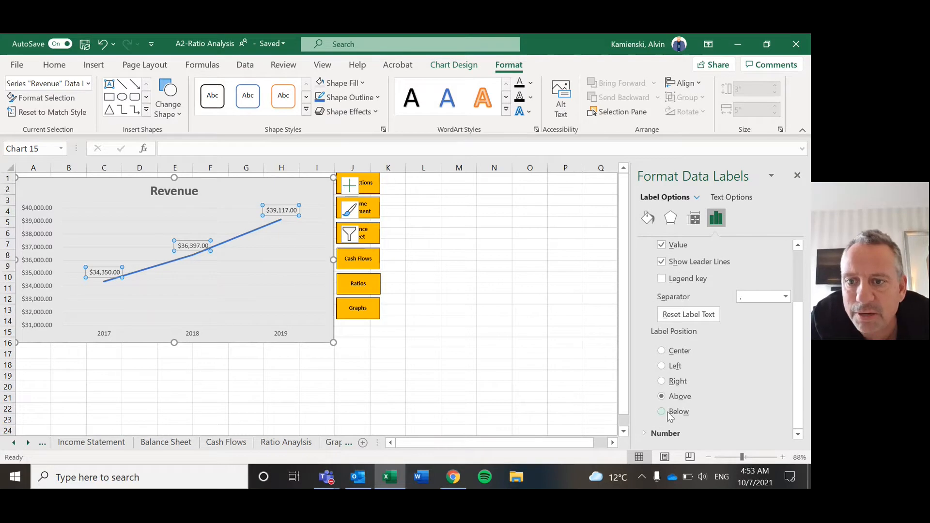
scroll(670, 417, up, 2)
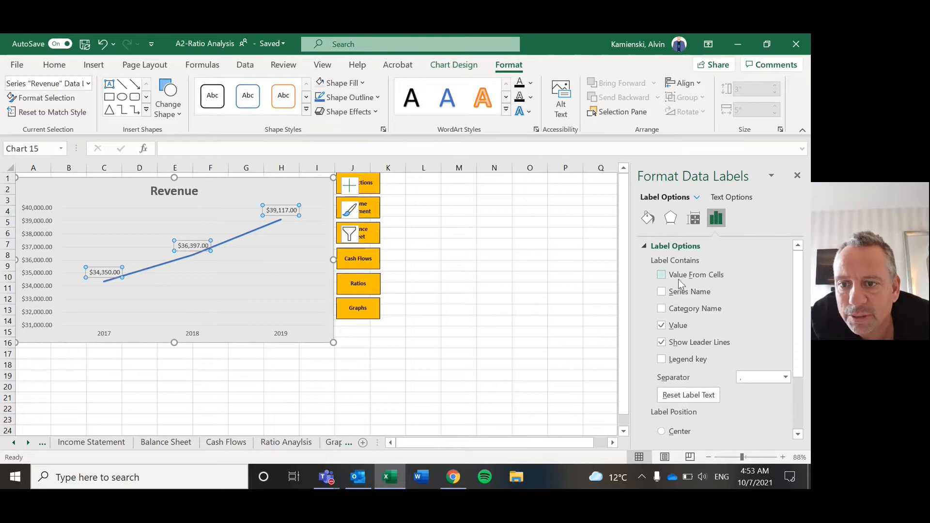
click(662, 292)
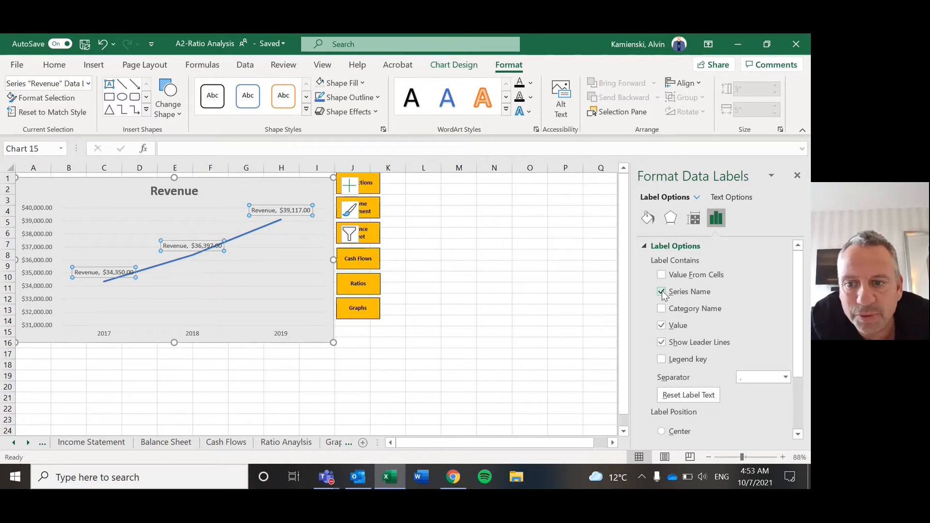
click(662, 292)
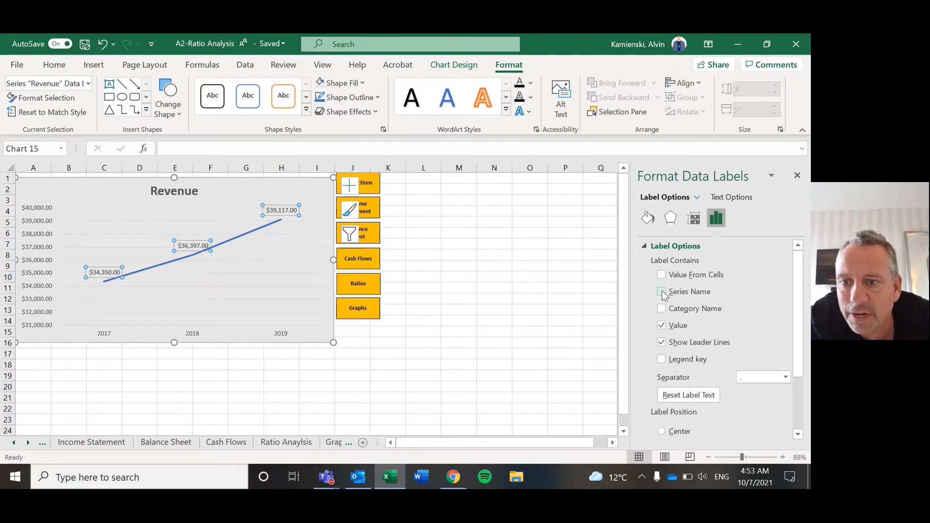
- Try a solid fill on the Revenue chart's data labels, and set them back to no fill
click(645, 245)
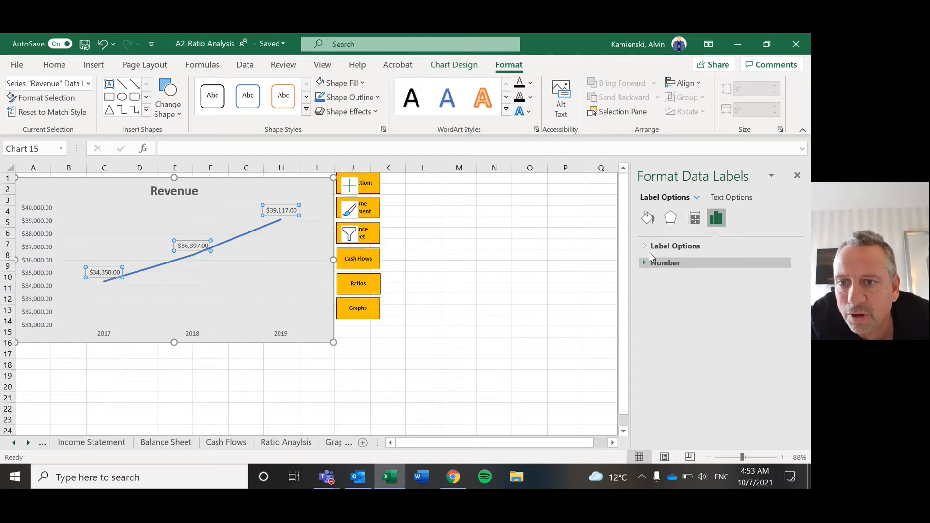
click(648, 218)
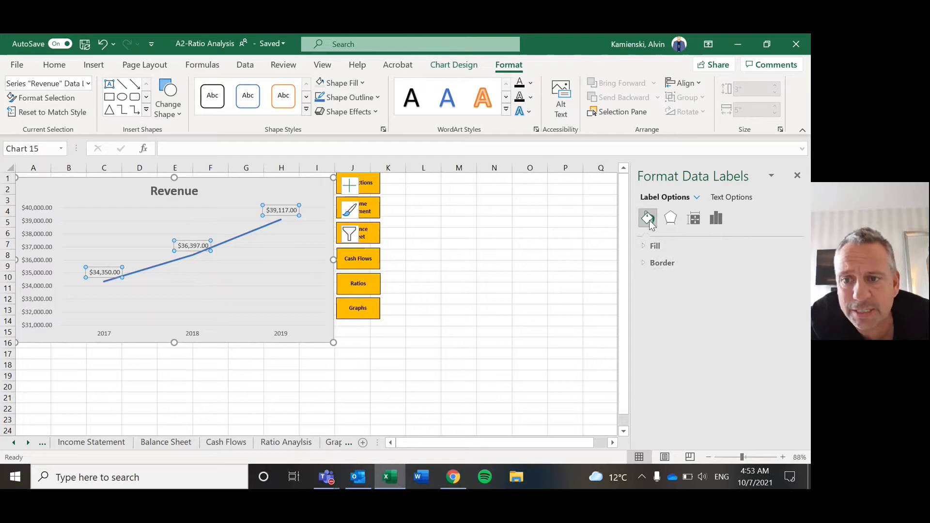
click(642, 248)
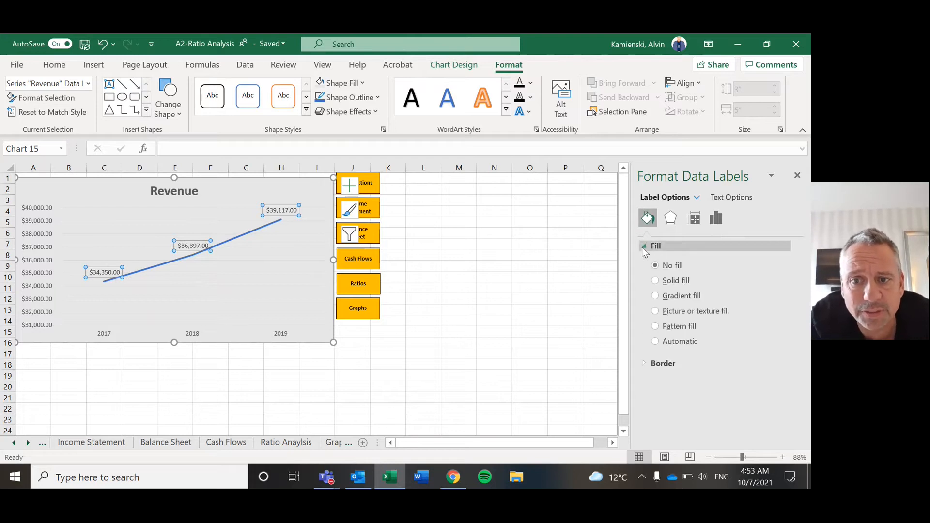
click(664, 284)
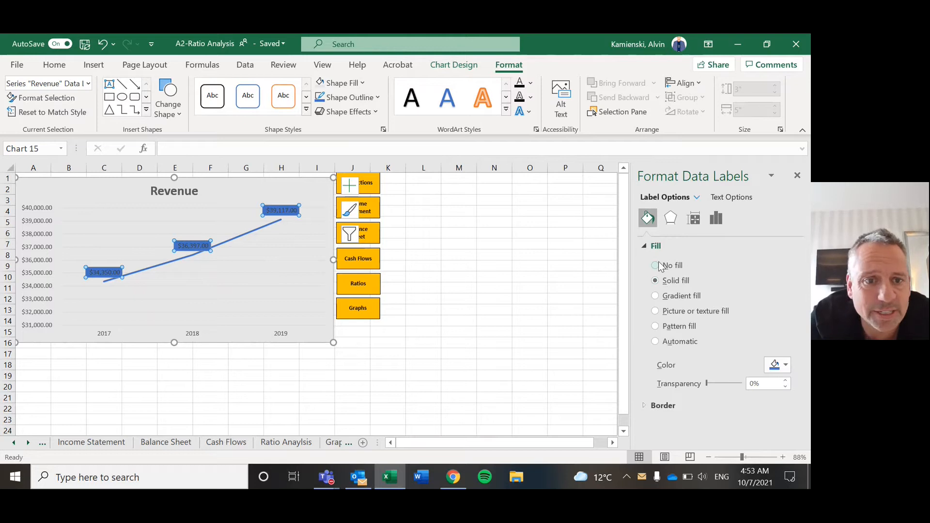
click(657, 265)
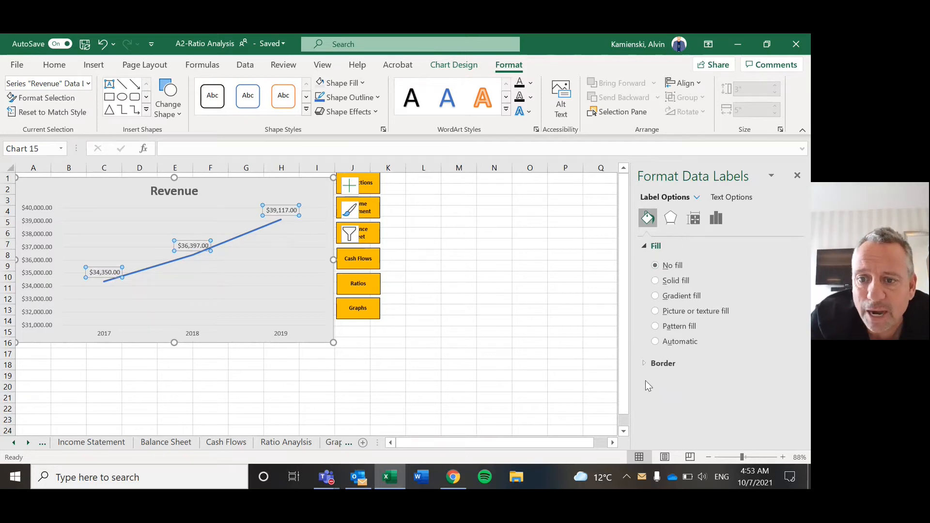
- Try a solid line border around the Revenue data labels, and set the plot area border to no line
click(650, 364)
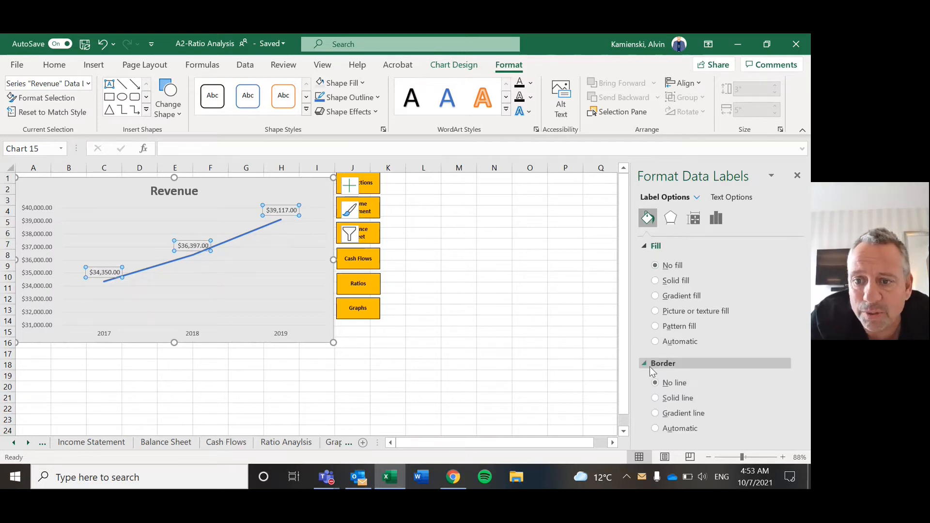
click(668, 400)
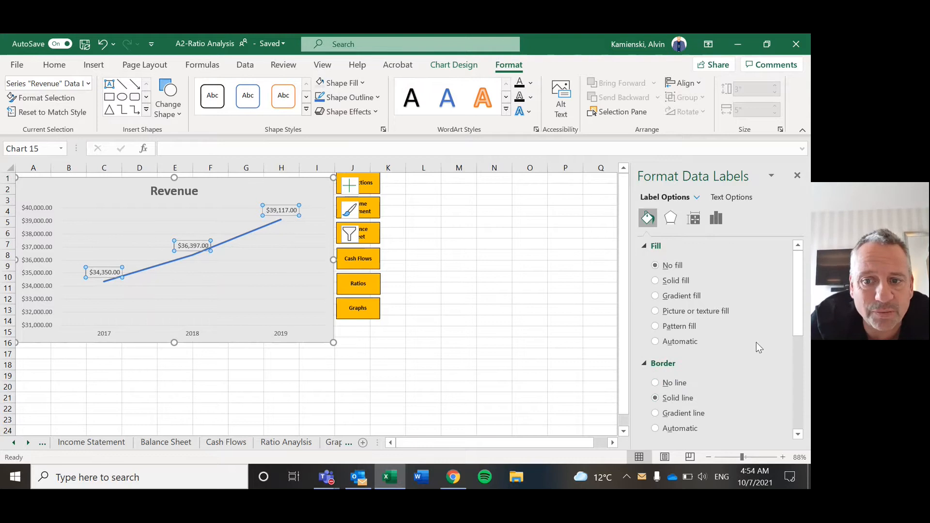
click(231, 273)
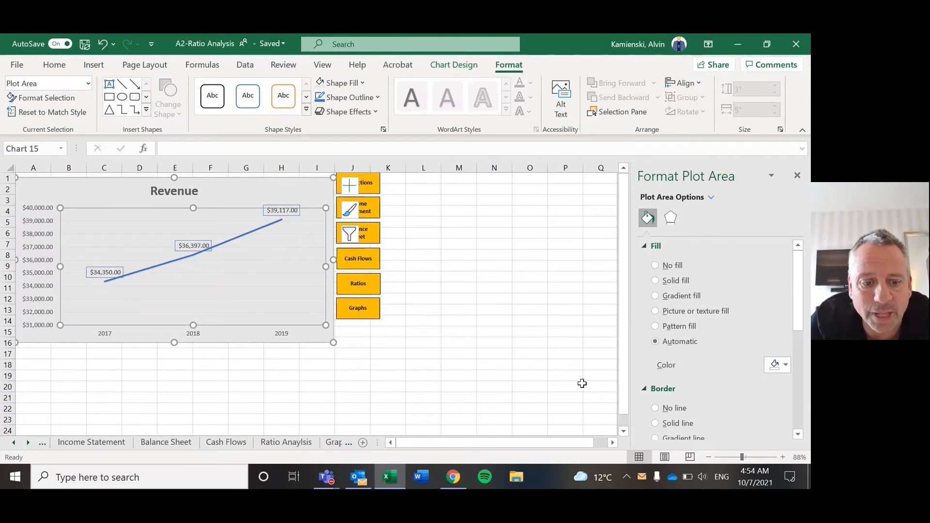
click(672, 410)
scroll(696, 382, down, 1)
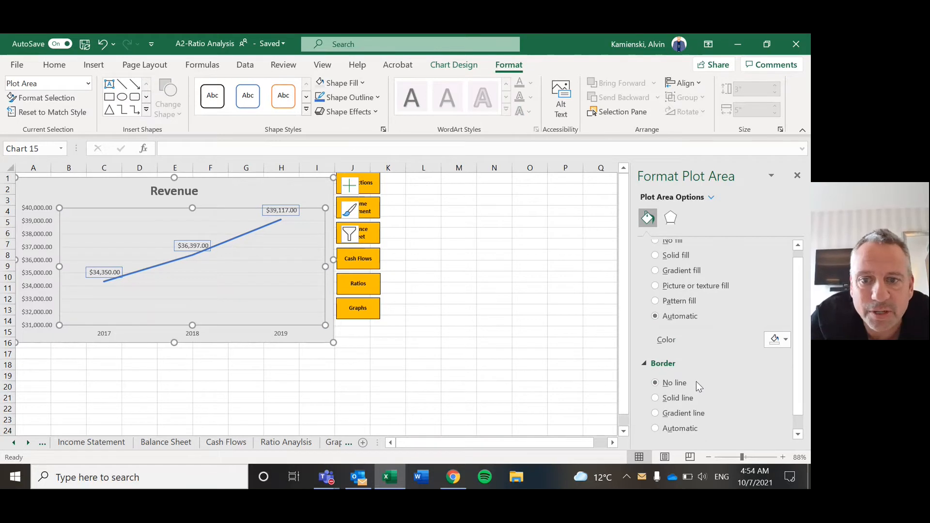
click(565, 323)
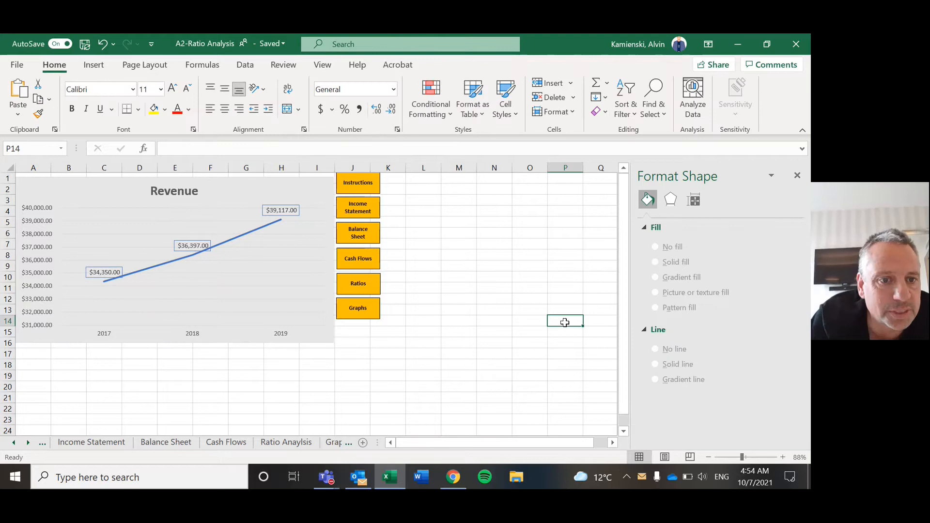
- Undo the border changes on the Revenue chart's plot area and data labels
key(ctrl+z)
key(ctrl+z)
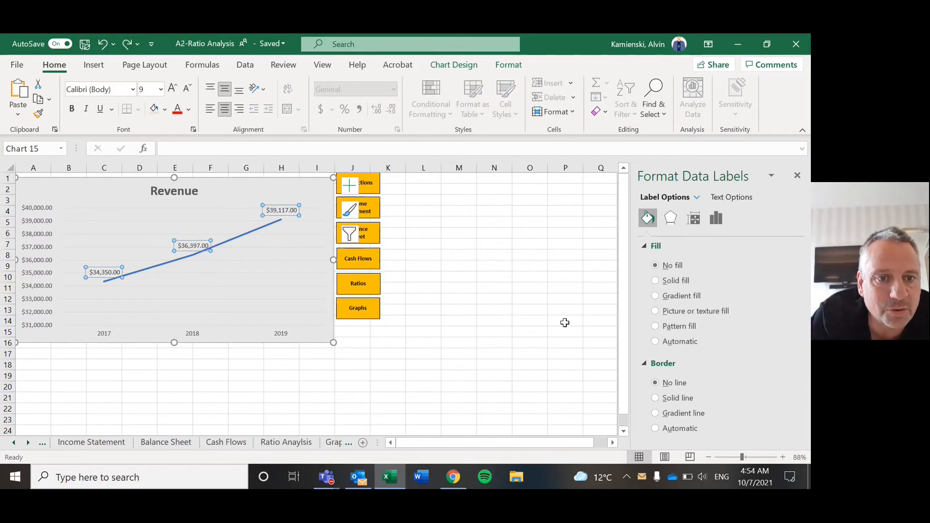
key(ctrl+z)
key(ctrl+z)
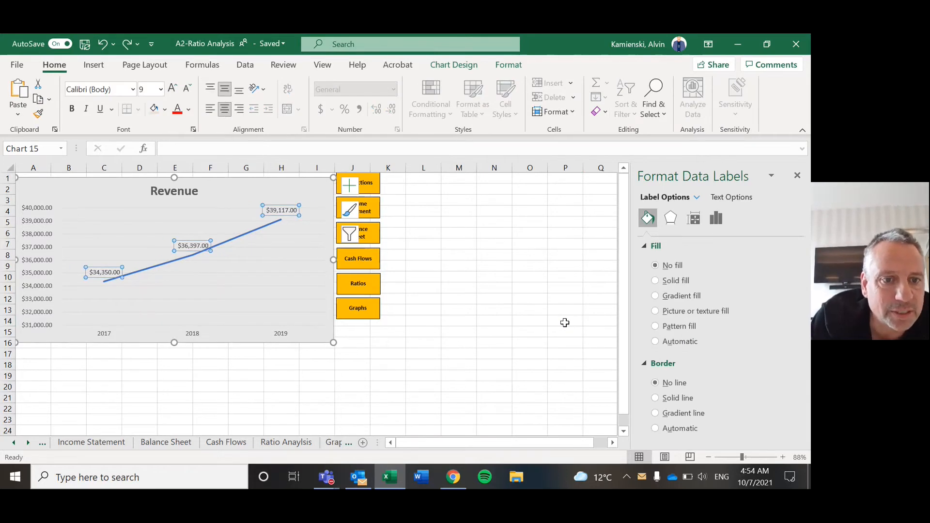
click(565, 322)
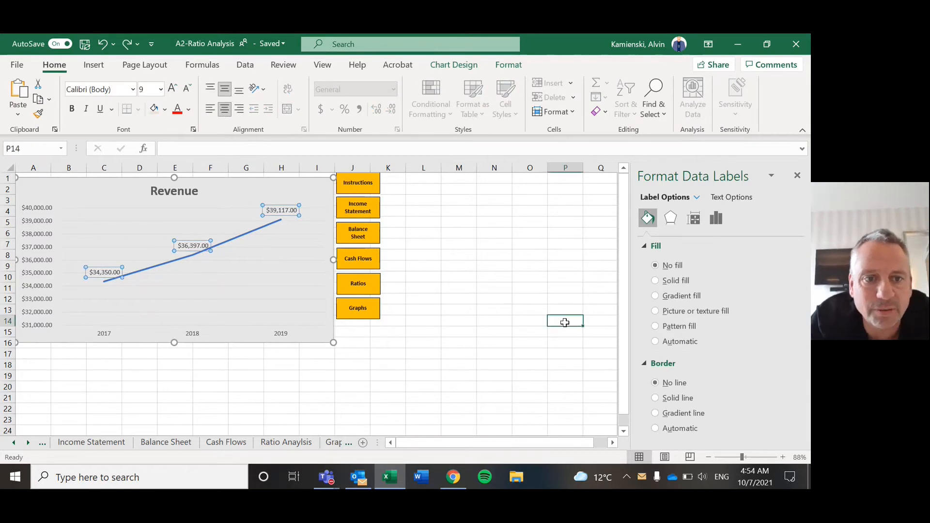
- Open the marker formatting of the Revenue line's data series and examine its fill and border settings
click(193, 256)
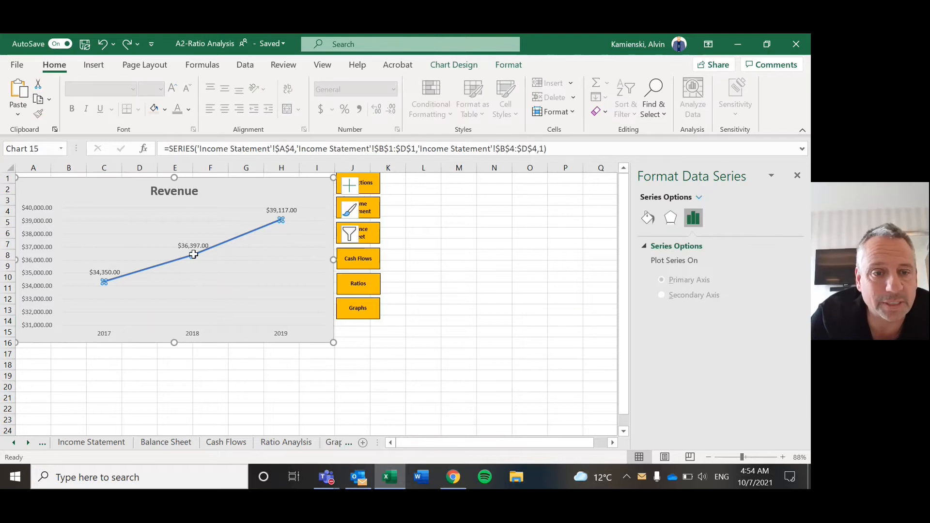
right_click(193, 255)
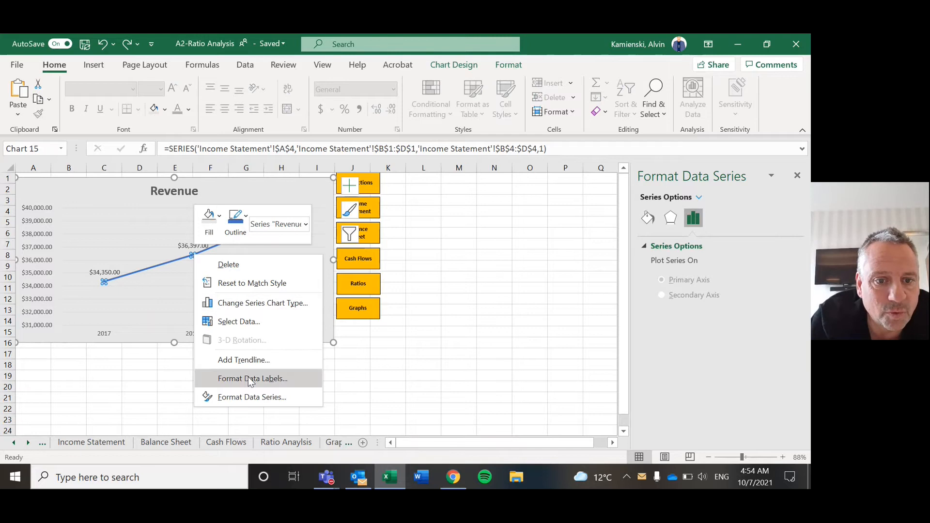
click(249, 396)
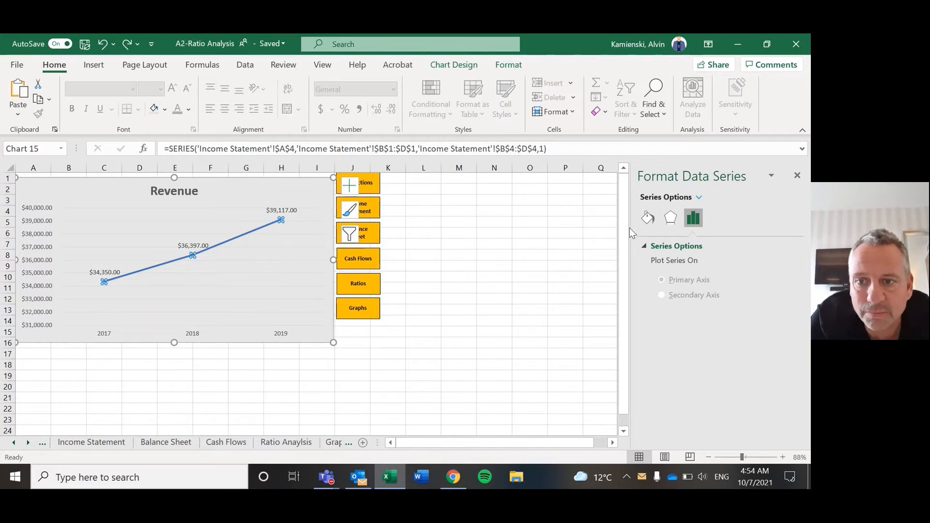
click(671, 218)
click(647, 220)
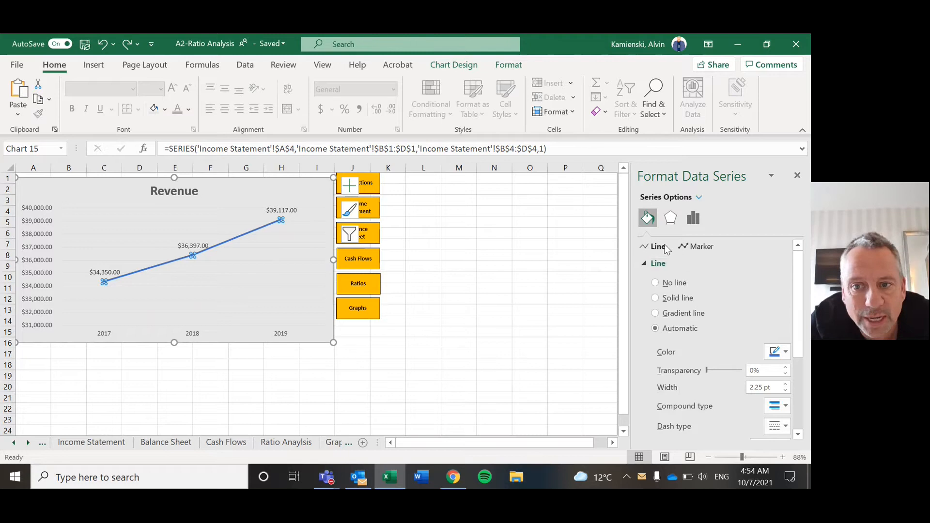
click(698, 247)
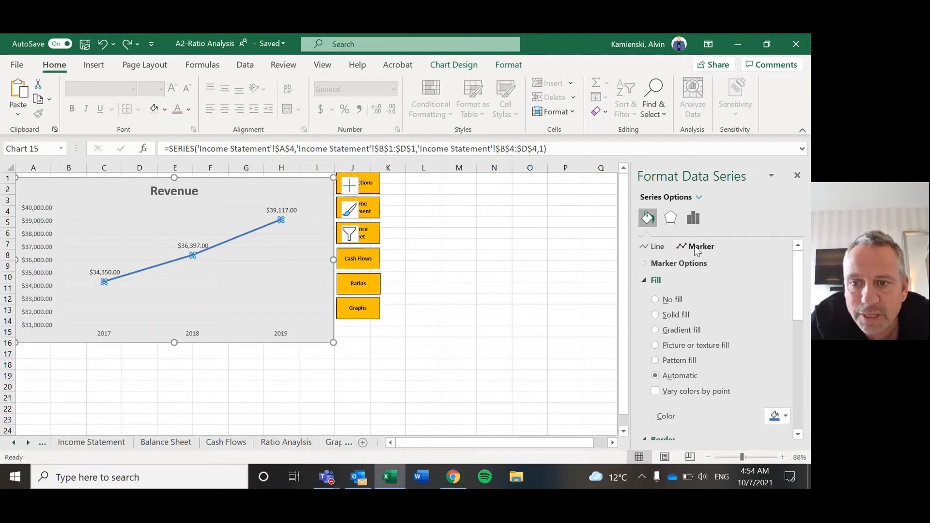
scroll(725, 297, down, 3)
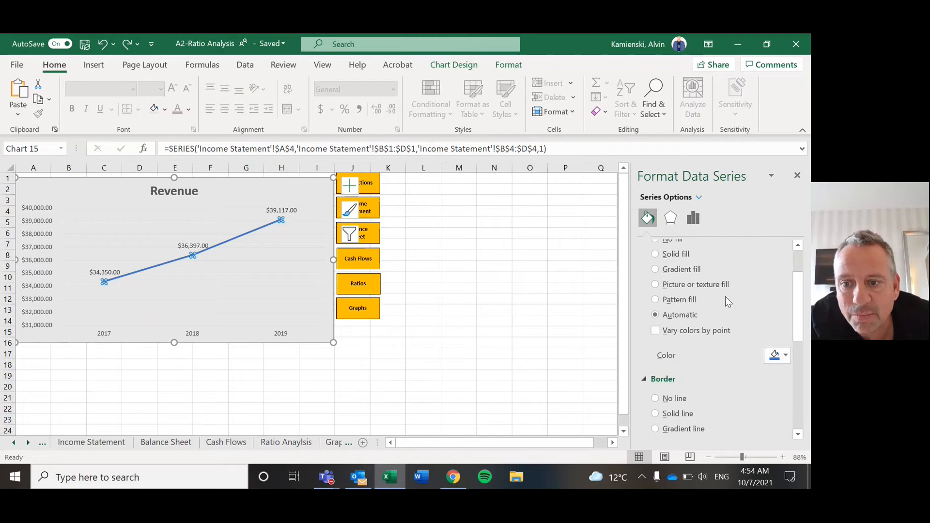
scroll(726, 297, down, 1)
scroll(726, 296, down, 6)
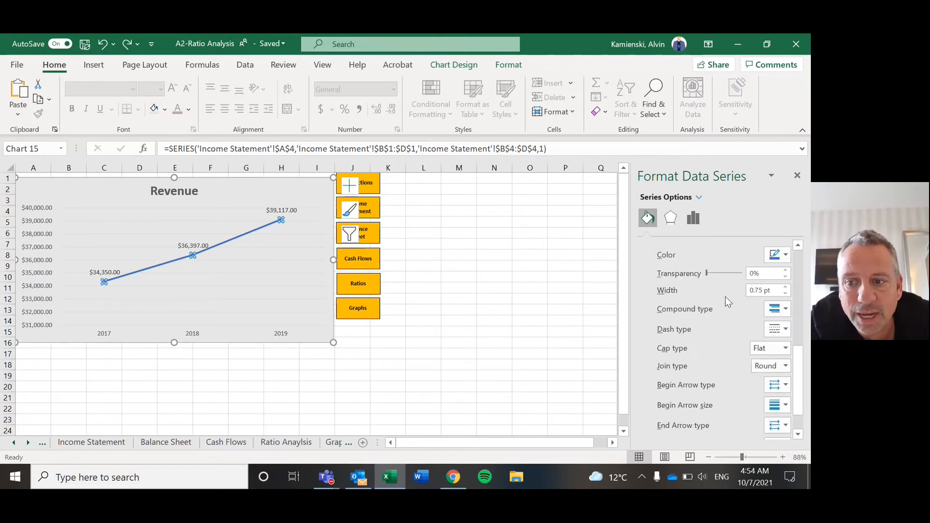
scroll(726, 296, down, 1)
scroll(726, 296, up, 2)
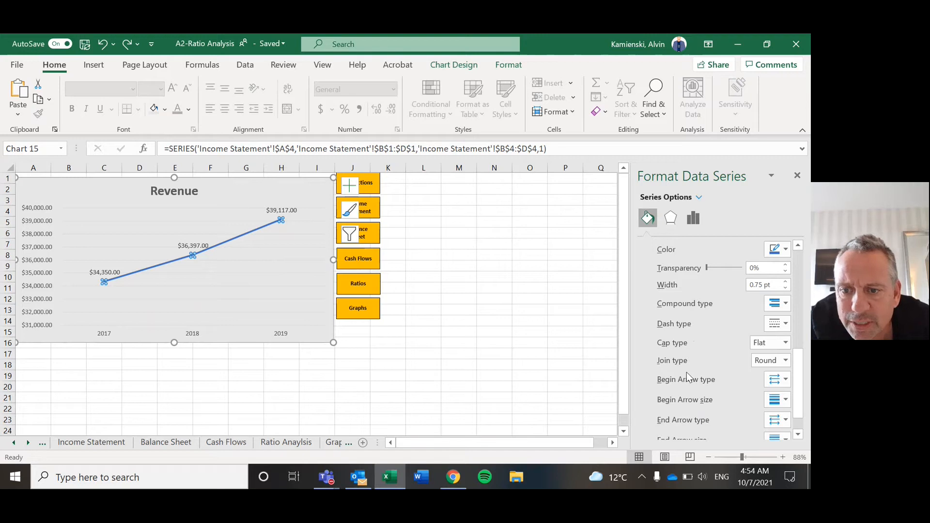
scroll(688, 374, down, 1)
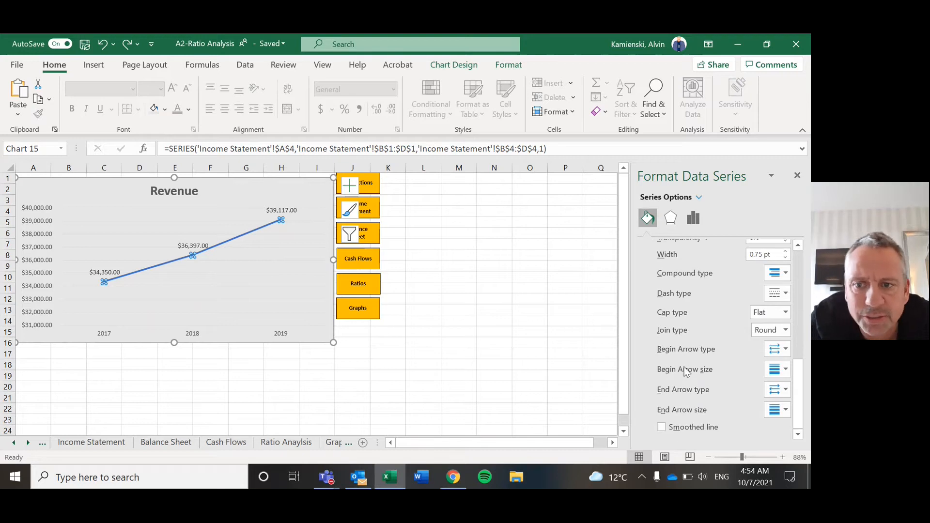
scroll(682, 366, up, 3)
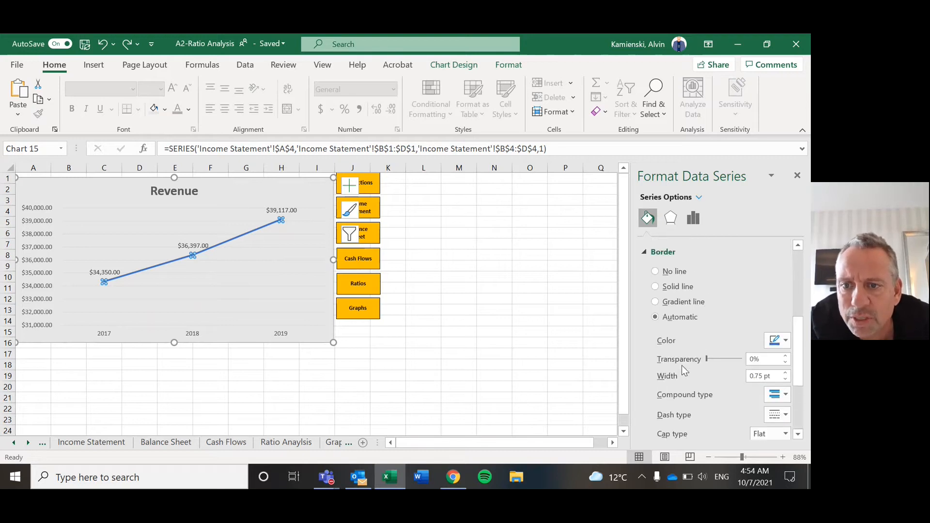
- Try a solid line border on the Revenue line's markers, set it back to automatic, and check the compound and join type choices
click(673, 285)
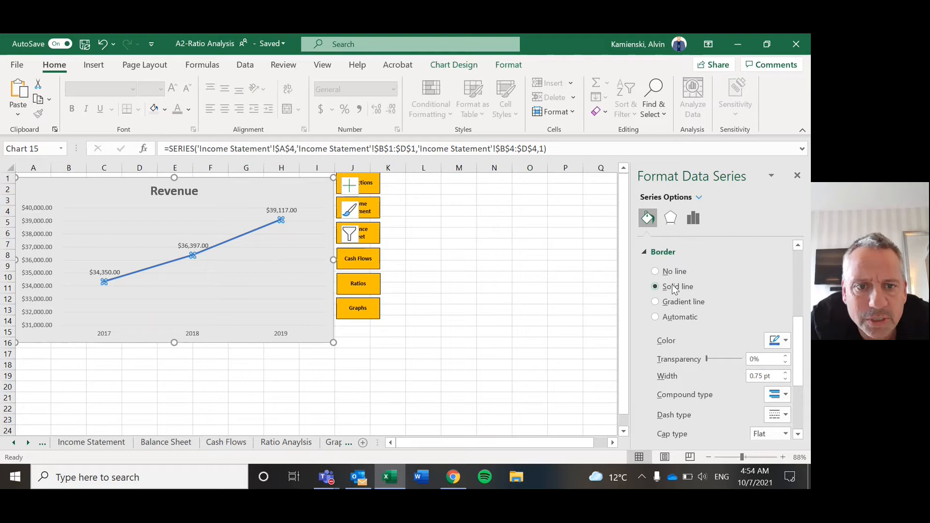
click(656, 319)
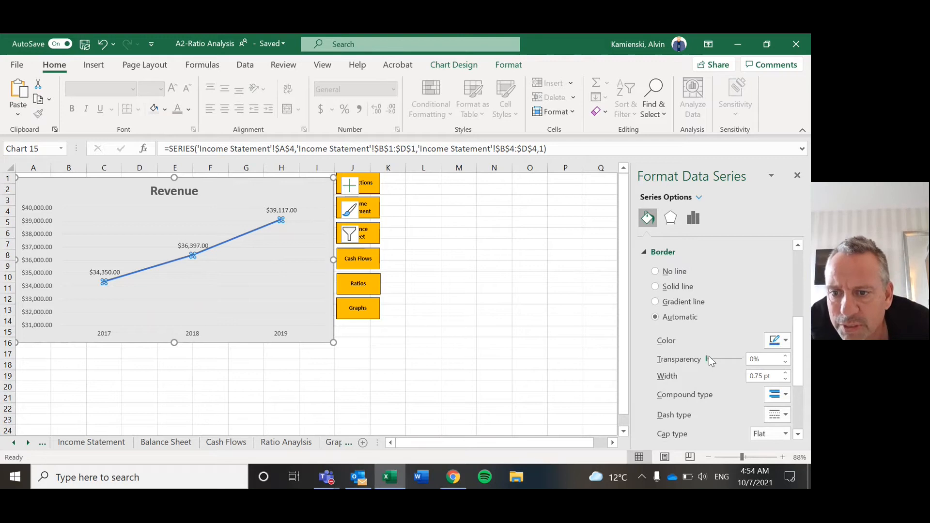
click(786, 396)
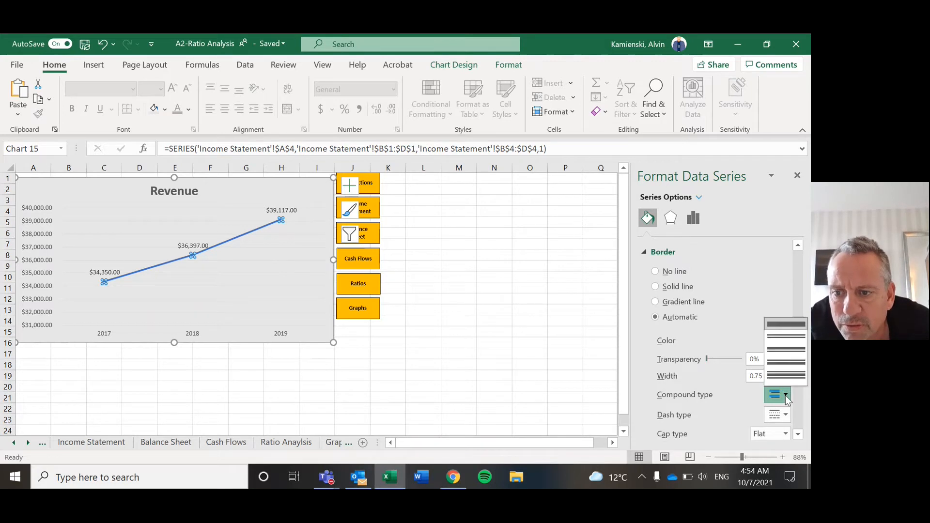
click(786, 395)
drag(798, 334, 806, 379)
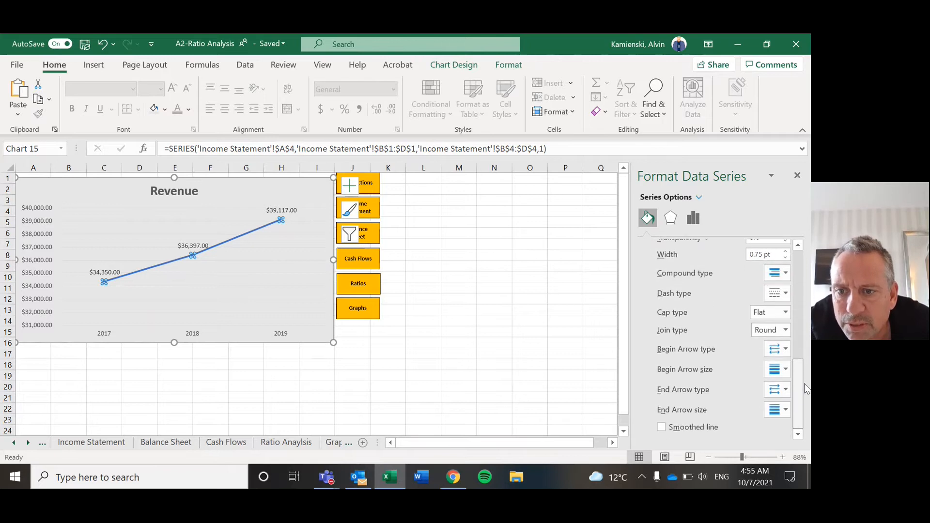
click(786, 330)
click(785, 331)
drag(799, 378, 798, 275)
- Set the Revenue line's marker option to Automatic and deselect the chart
click(647, 264)
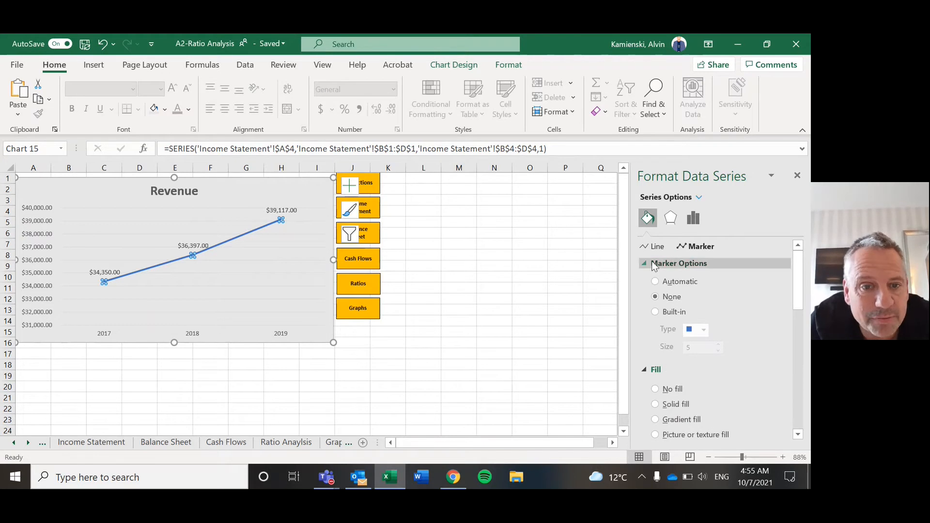
click(656, 282)
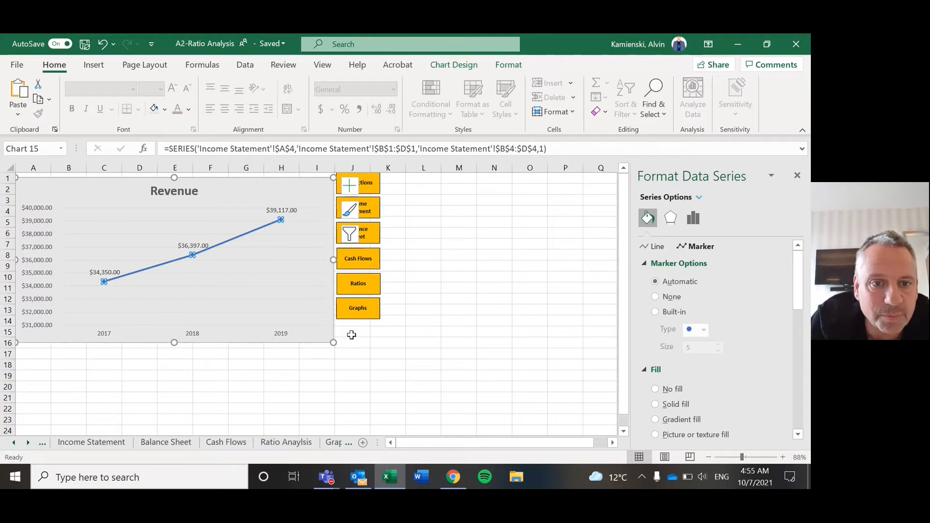
click(384, 395)
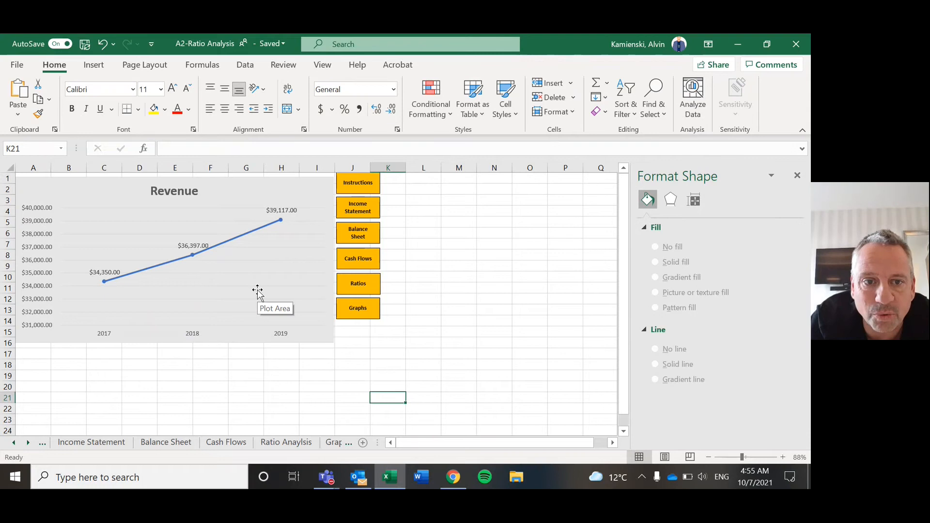
- Reopen the Revenue line's marker options, with the fill and border settings collapsed
click(193, 255)
right_click(193, 254)
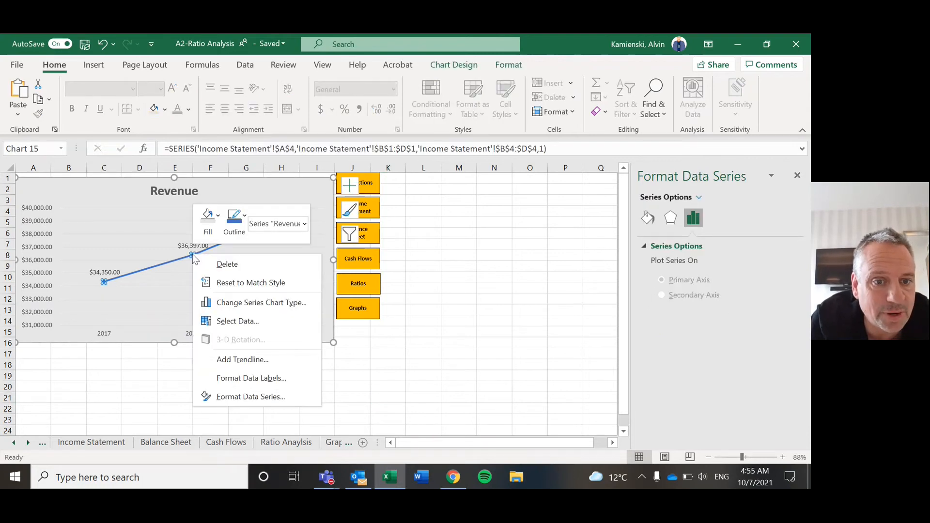
click(264, 401)
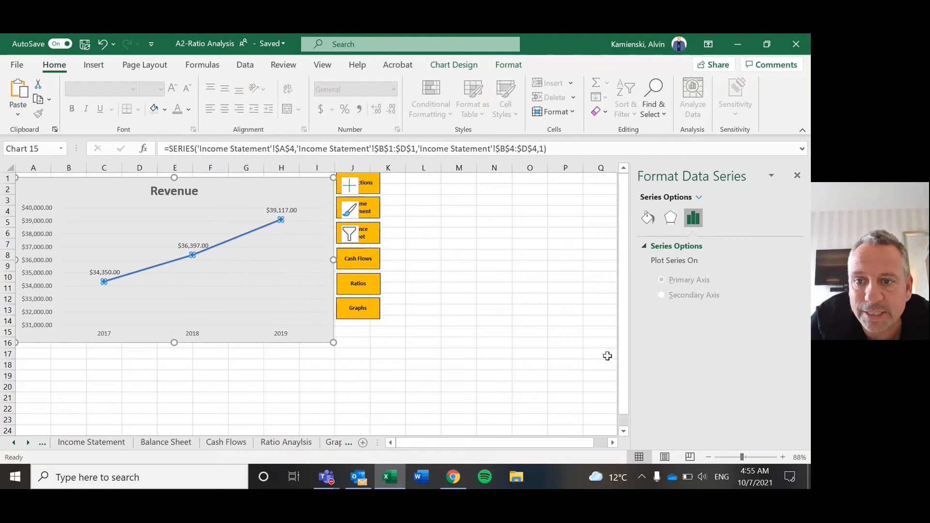
click(647, 218)
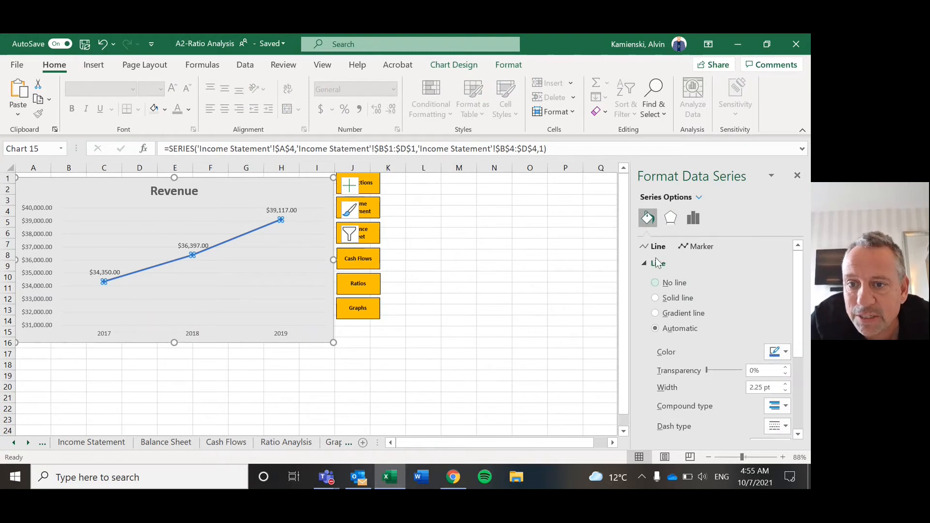
click(696, 247)
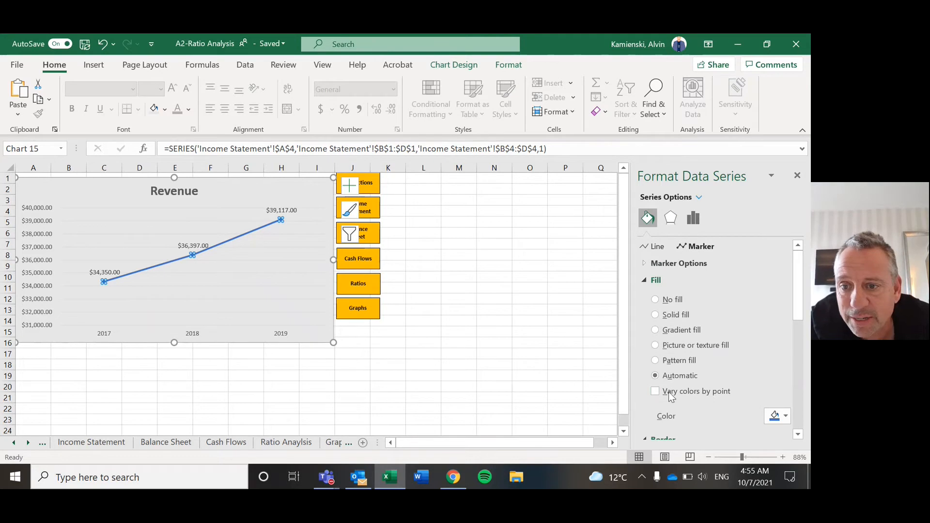
scroll(685, 380, down, 1)
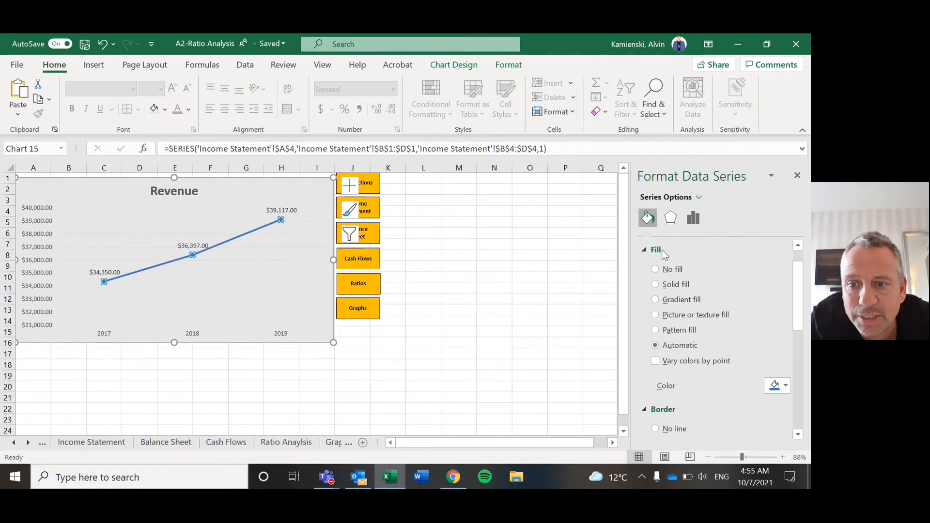
click(650, 249)
click(649, 265)
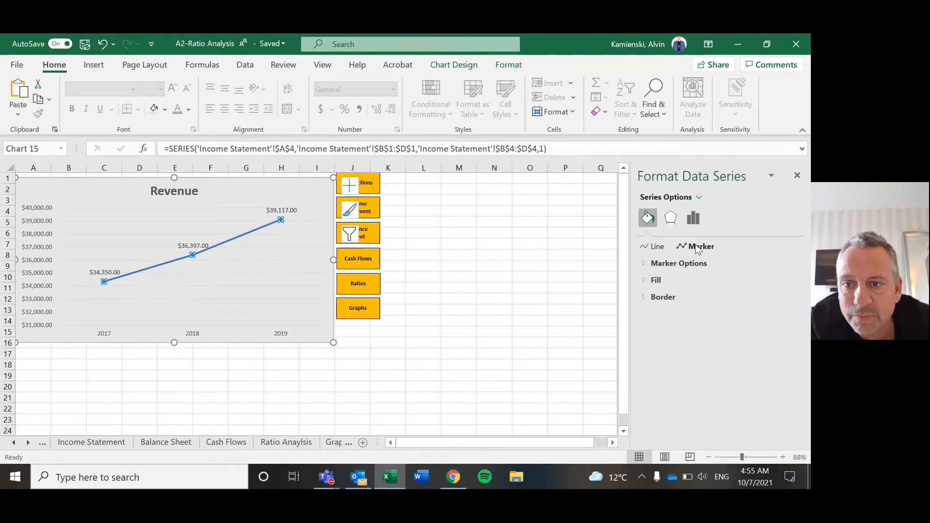
click(663, 264)
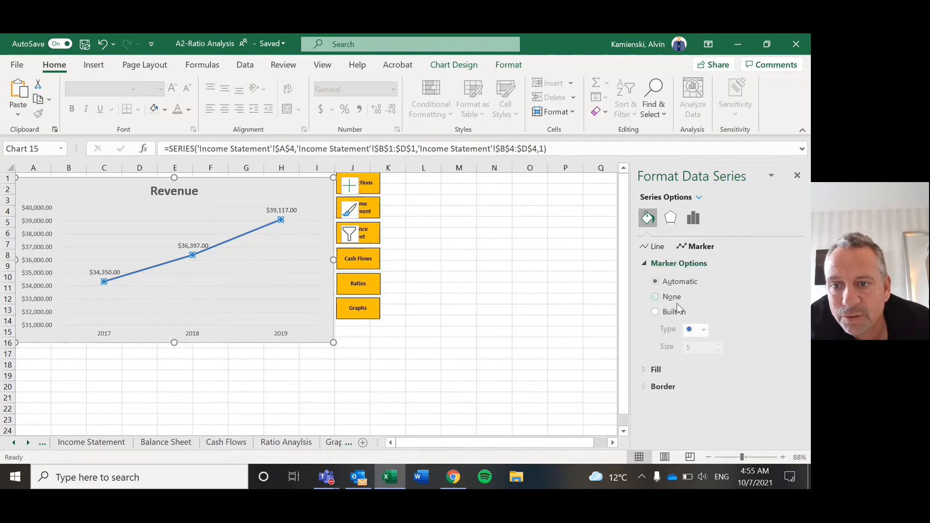
- Try built-in triangle markers on the Revenue line, and undo the marker type change
click(674, 313)
click(704, 330)
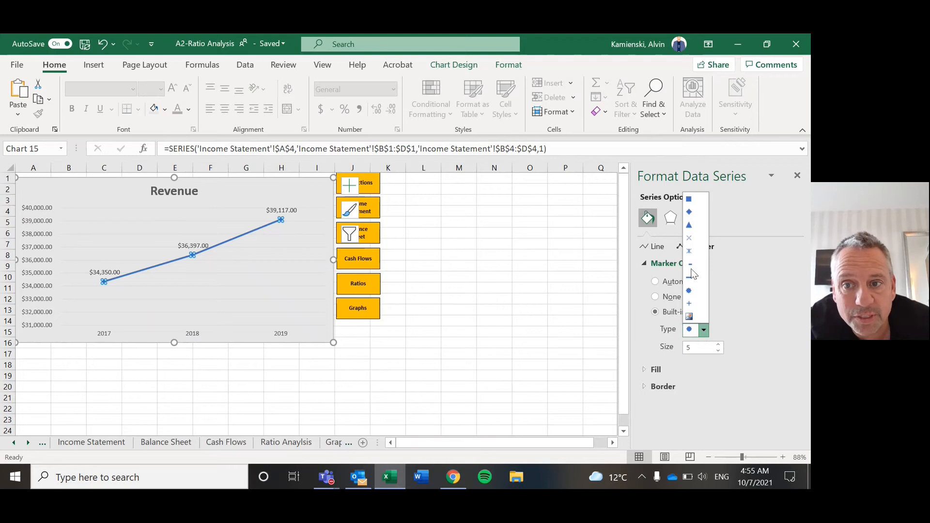
click(689, 225)
click(535, 309)
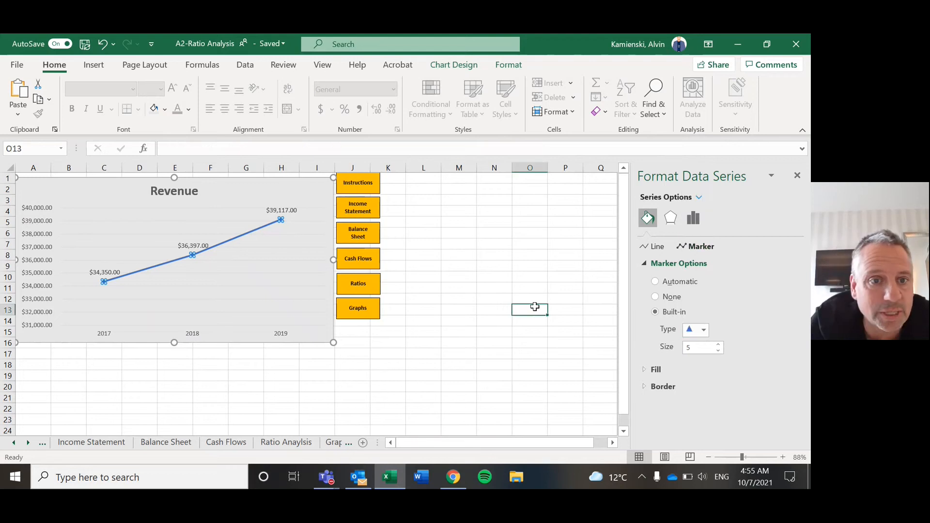
key(ctrl+z)
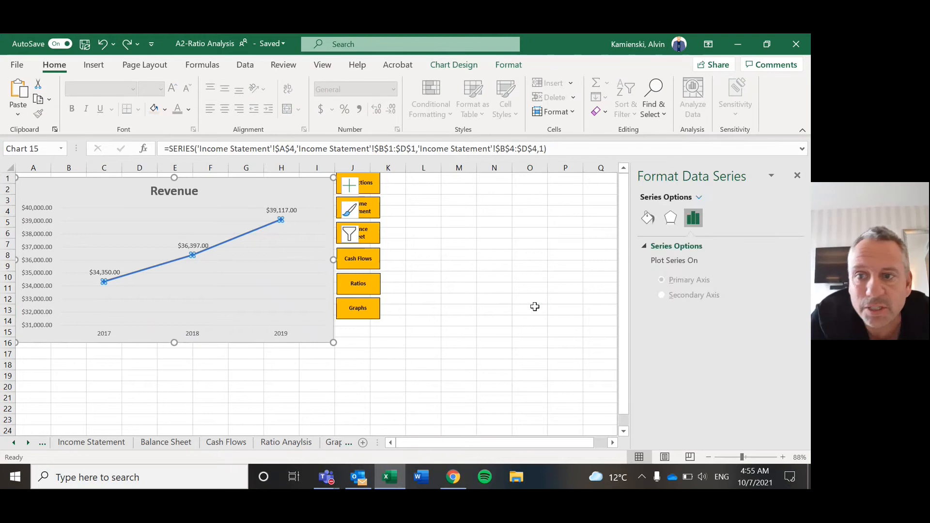
click(797, 176)
click(594, 288)
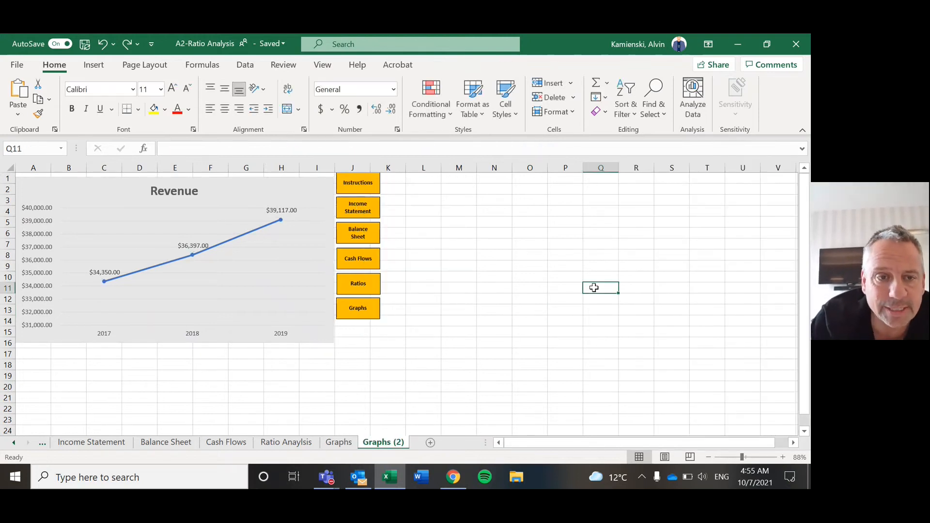
- Insert a text box just below the Revenue chart, about as wide as the chart and spanning rows 17 to 19
click(95, 65)
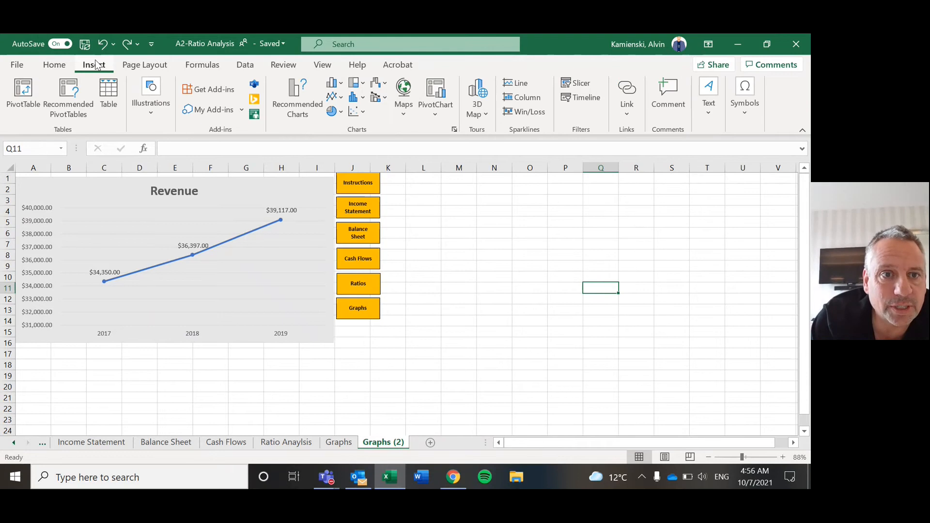
click(710, 118)
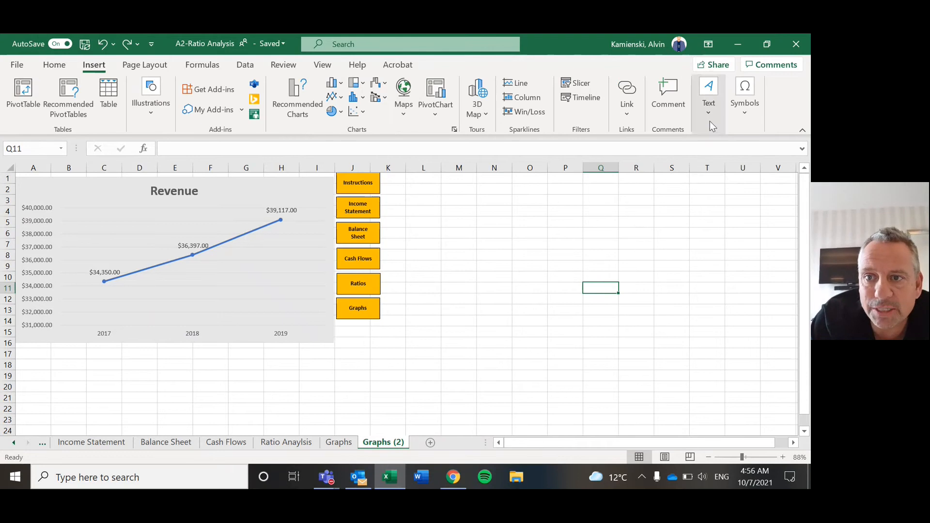
click(664, 157)
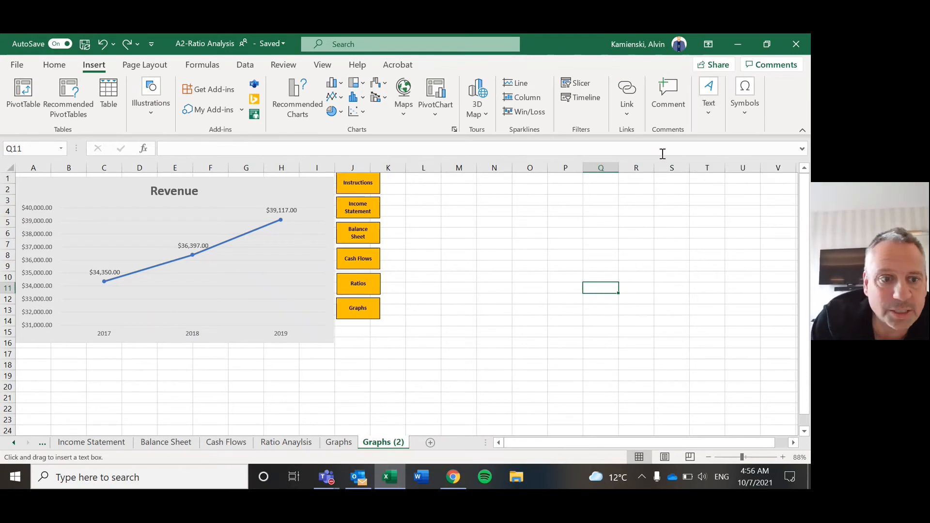
drag(20, 354, 327, 377)
- Begin the commentary in the text box below the Revenue chart with "For Nike, for the periods 2017-2019"
text(FOr t)
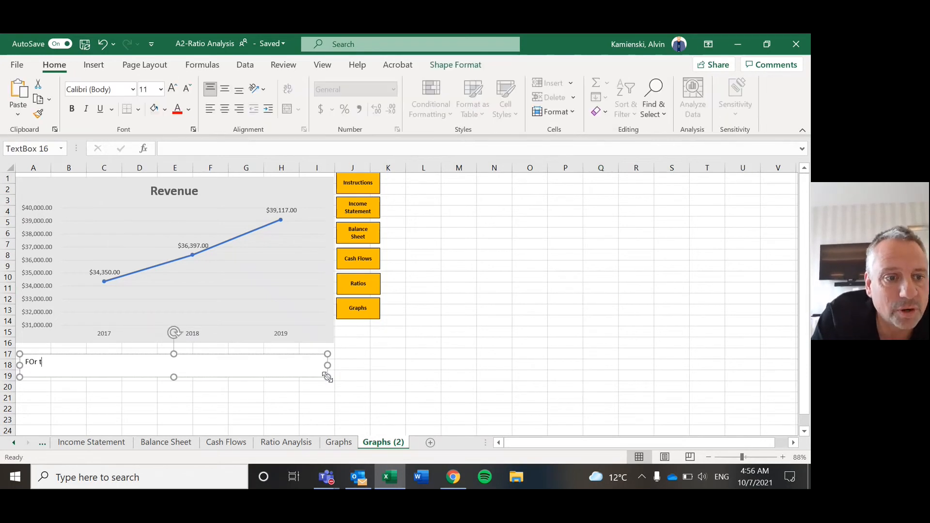
key(BackSpace)
key(BackSpace)
key(BackSpace)
text(or Nik)
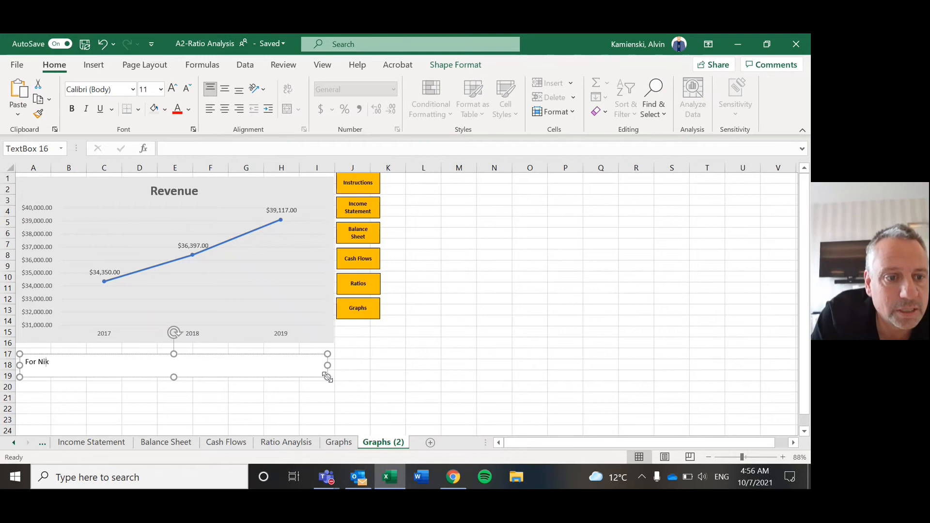
text(e, for the per)
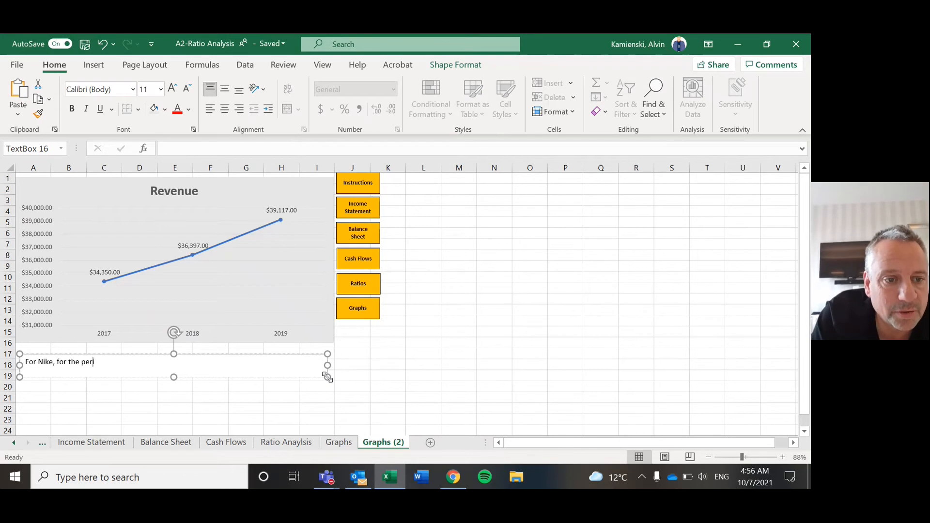
text(iods 2017)
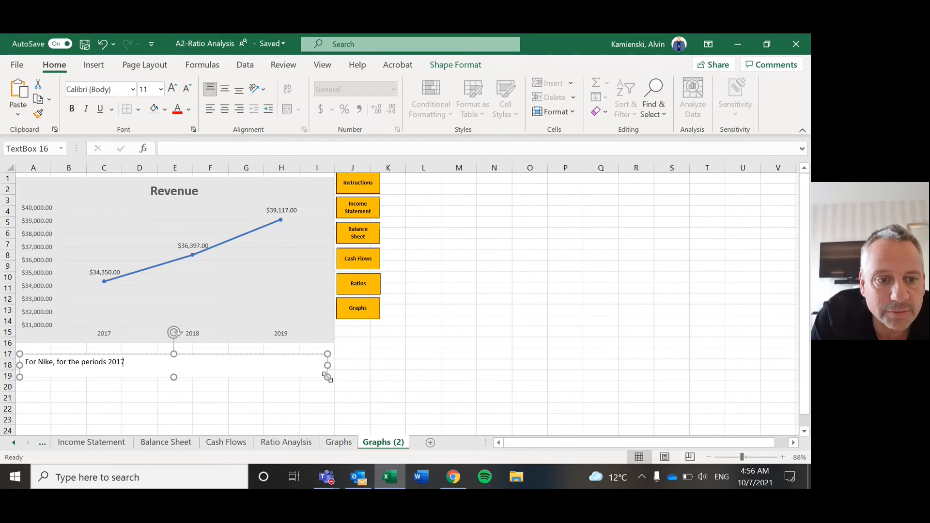
text(-2019)
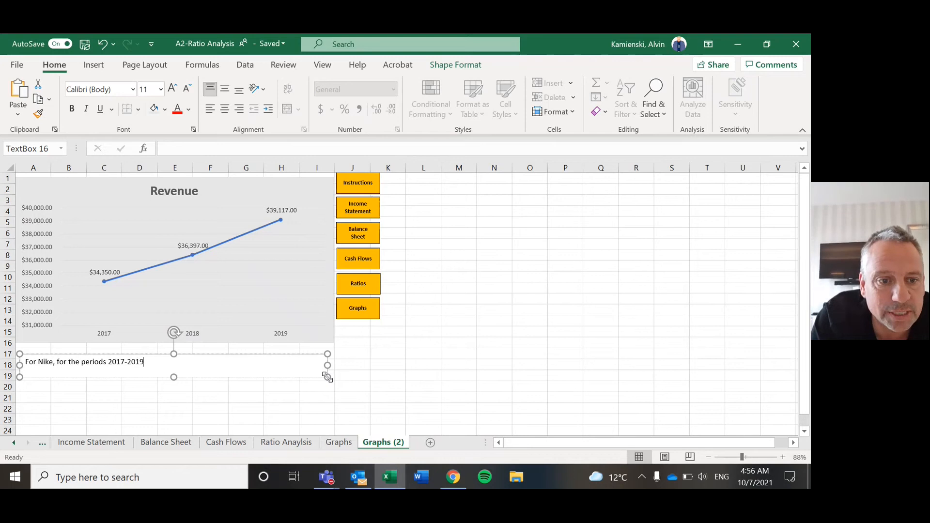
- Continue the text box commentary with ", Revenues increased from $34.3 milion to $39.1 millions"
text(, Revenues increased from)
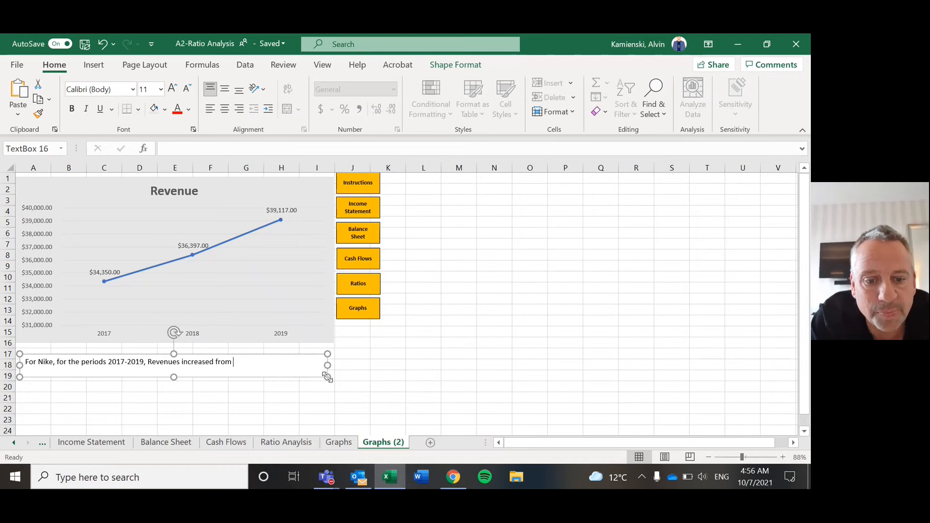
text( $34)
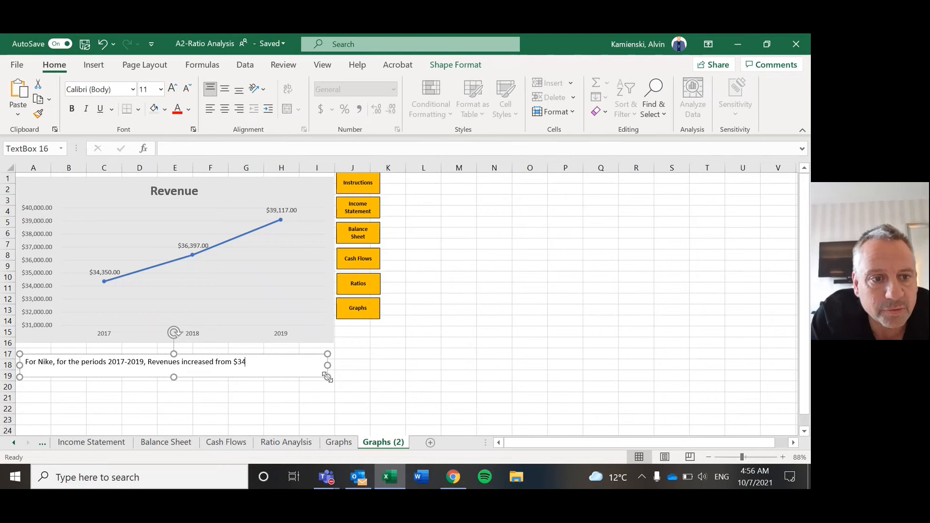
text(.3 mil)
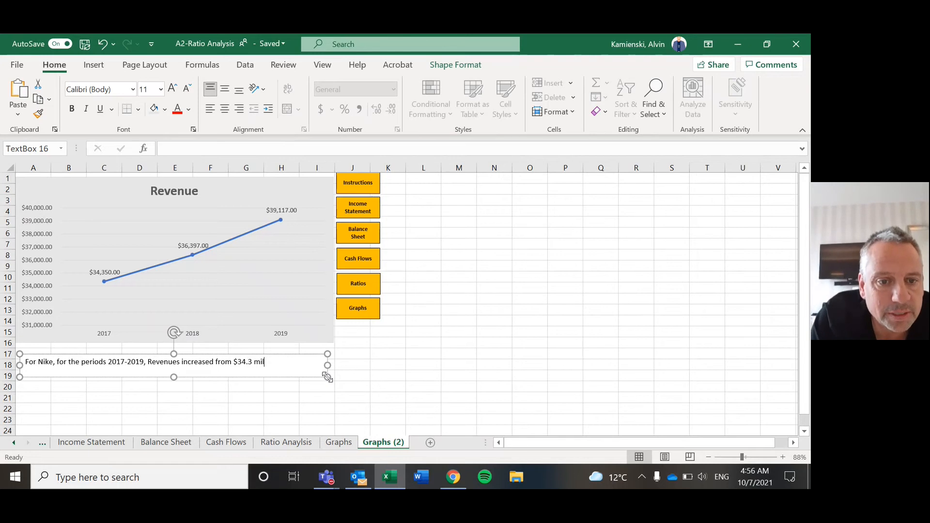
text(ion)
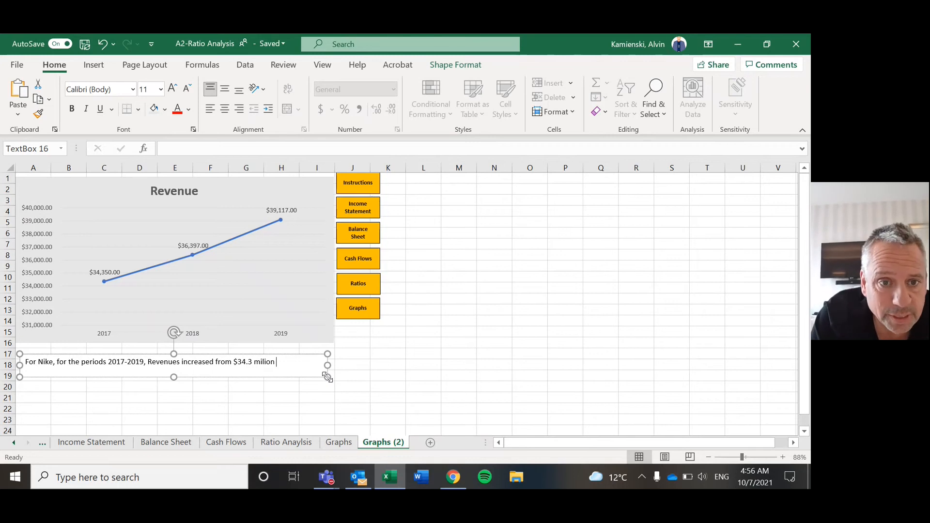
text( to $)
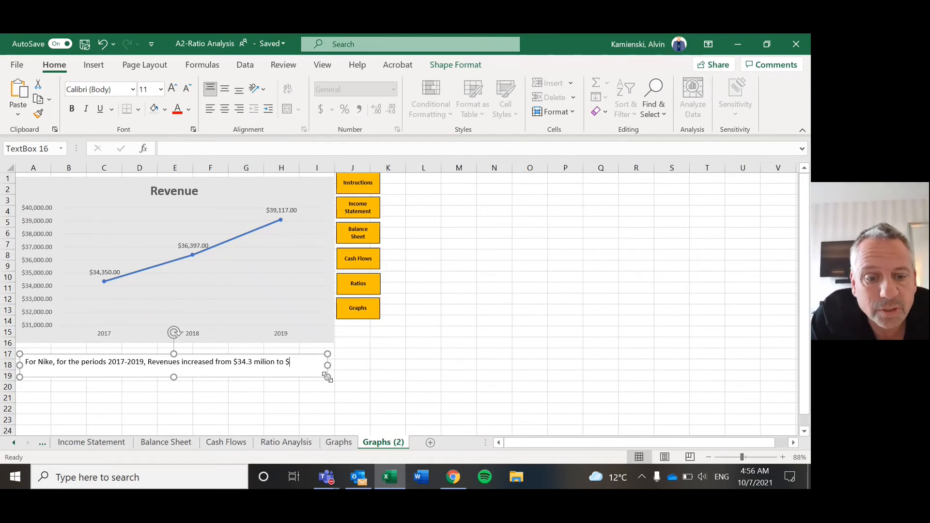
text(39)
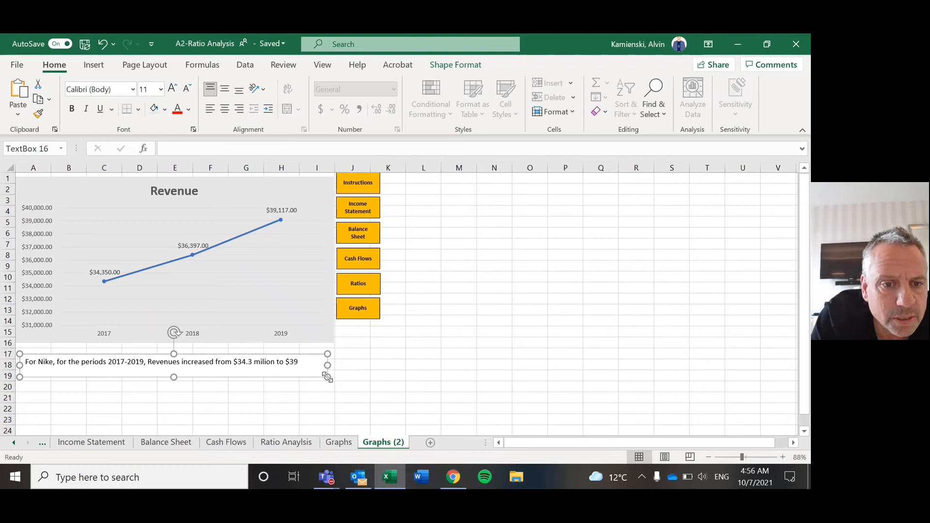
text(.1)
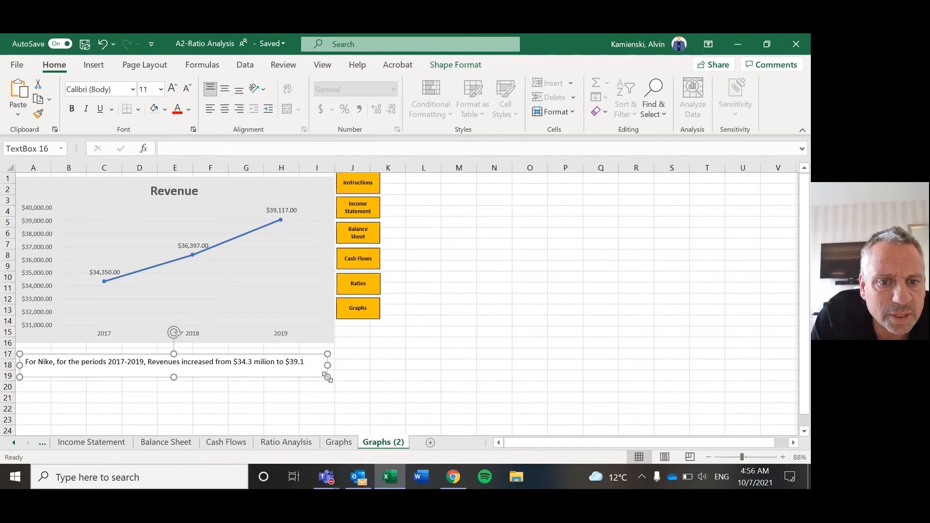
text( millions)
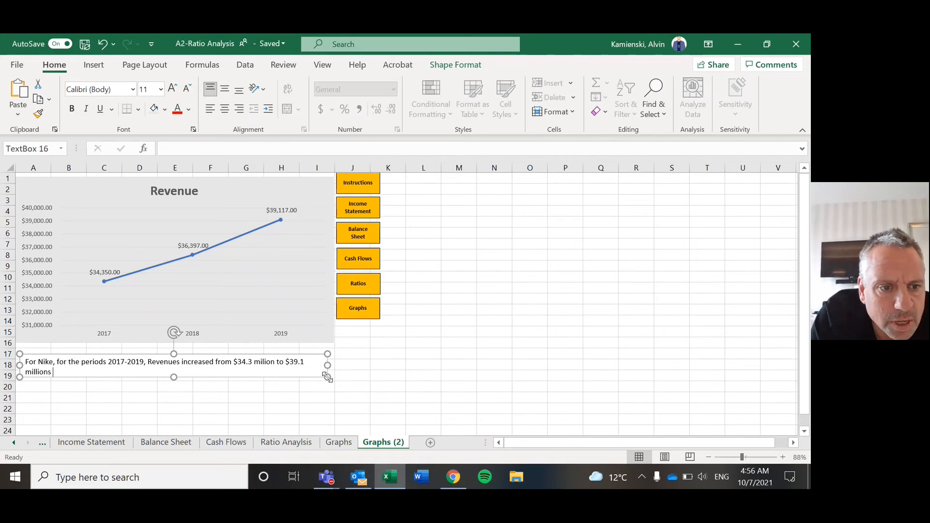
- Extend the commentary with "represenenting an increase of over $5 millio" after the $39.1 amount
text(represene)
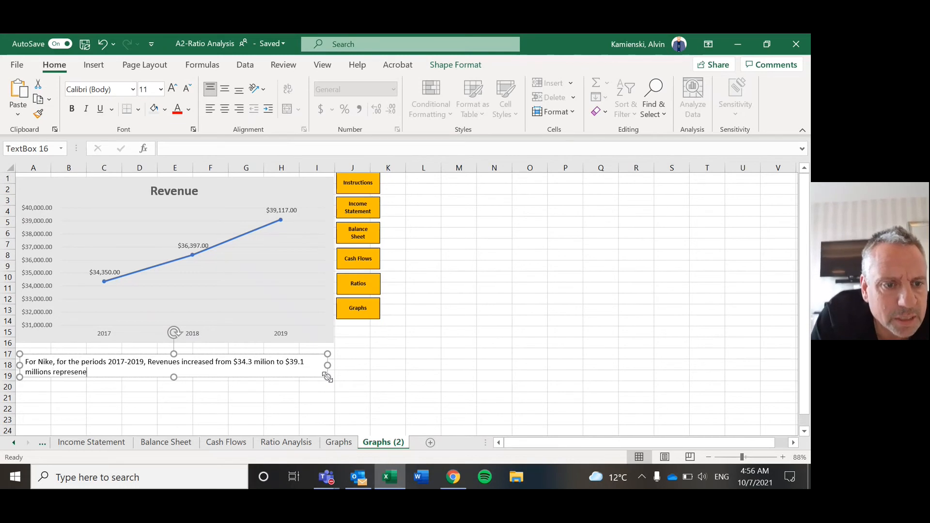
key(BackSpace)
text(ting an c)
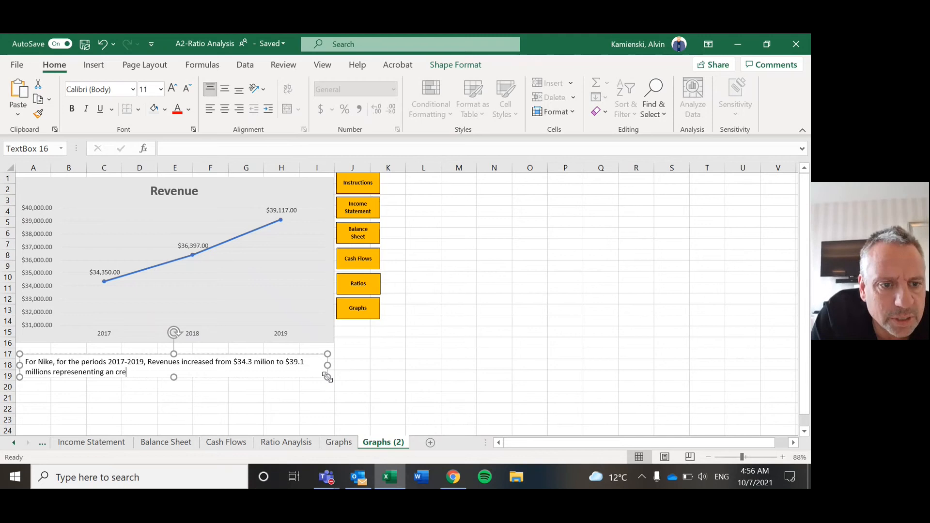
key(BackSpace)
text(increase )
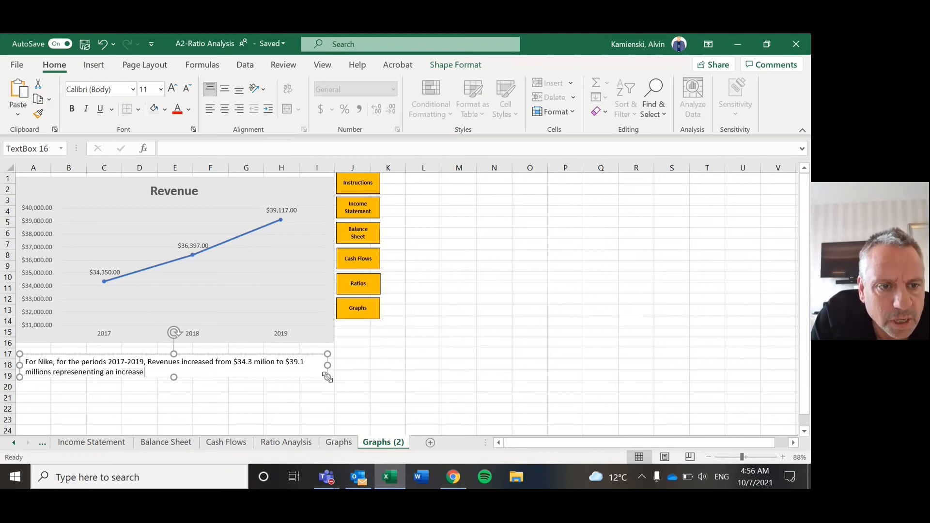
text(of over)
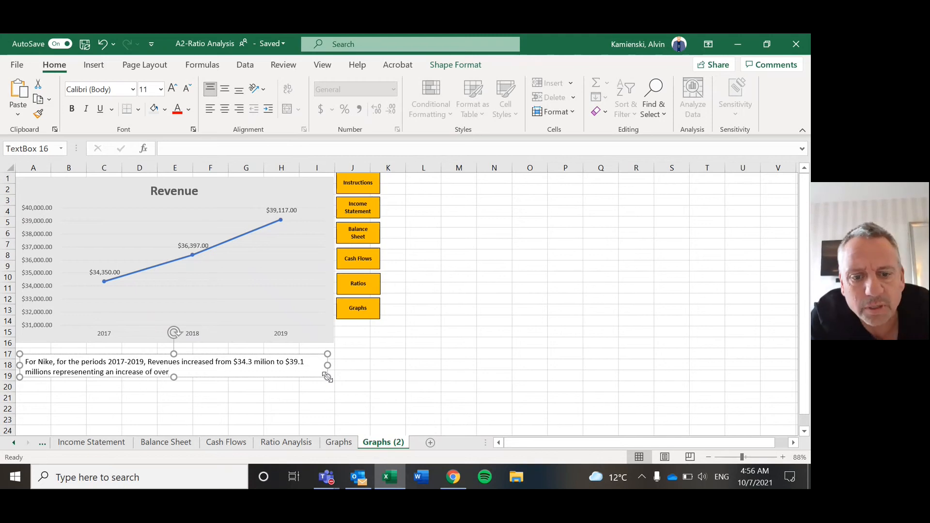
text( $5 millio)
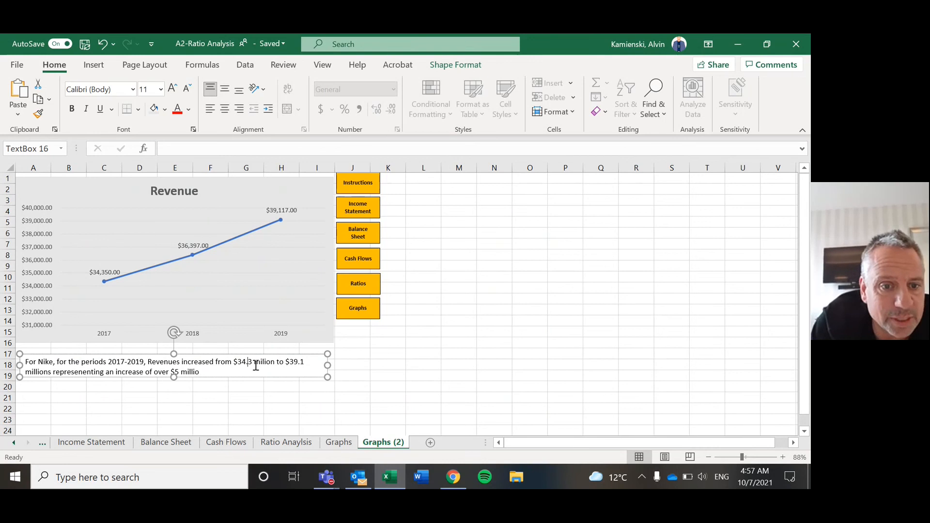
- Change the units of the $34.3, $39.1 and $5 amounts in the commentary to billions
key(BackSpace)
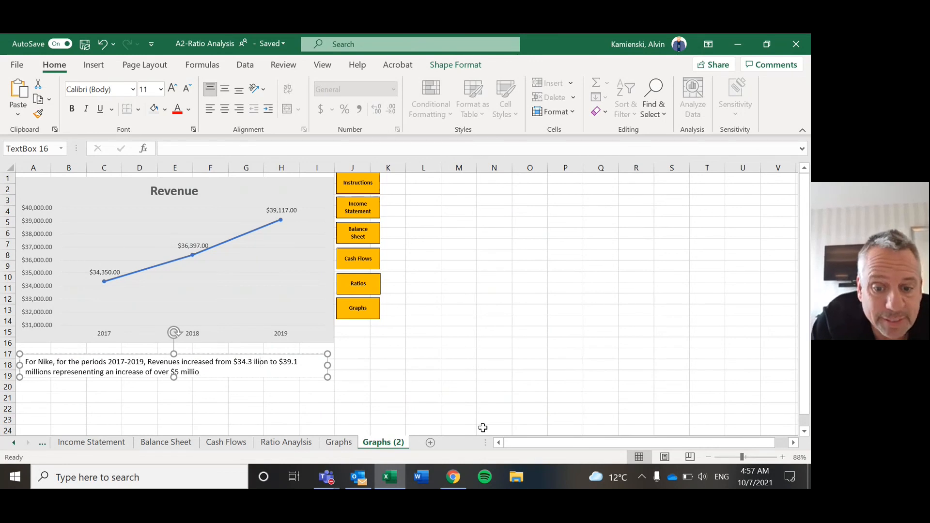
text(b)
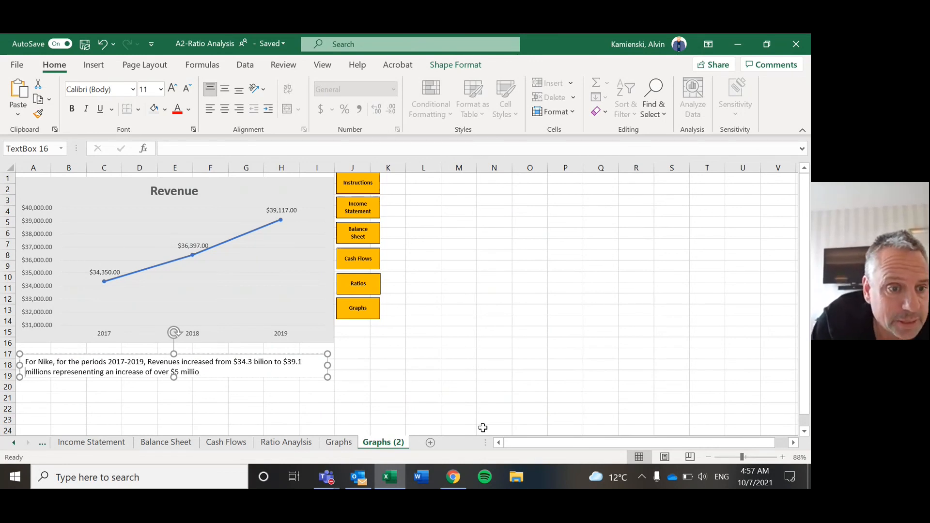
key(ctrl+Left)
key(BackSpace)
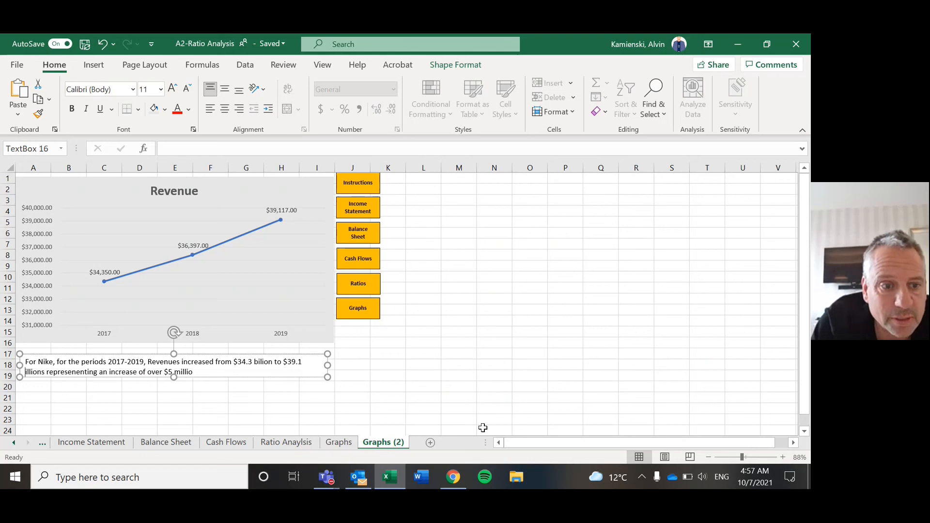
text(b)
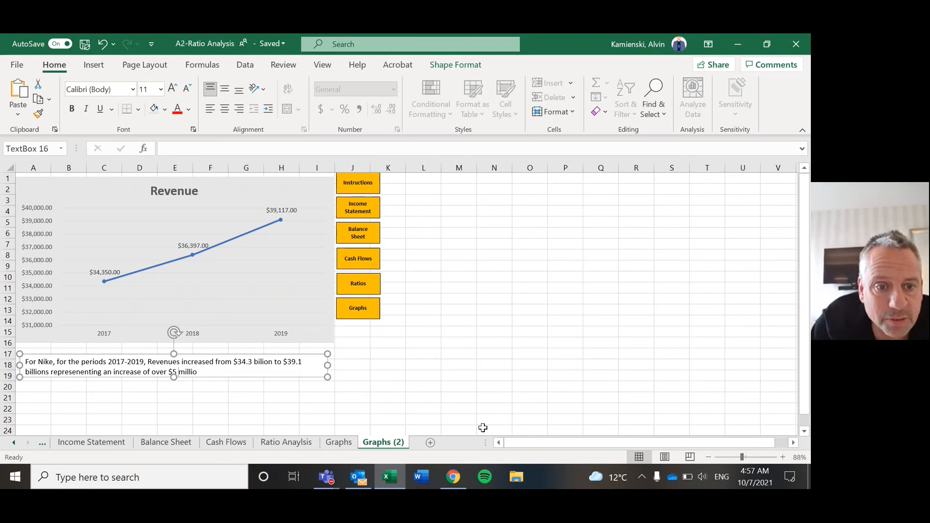
key(BackSpace)
text(b)
key(End)
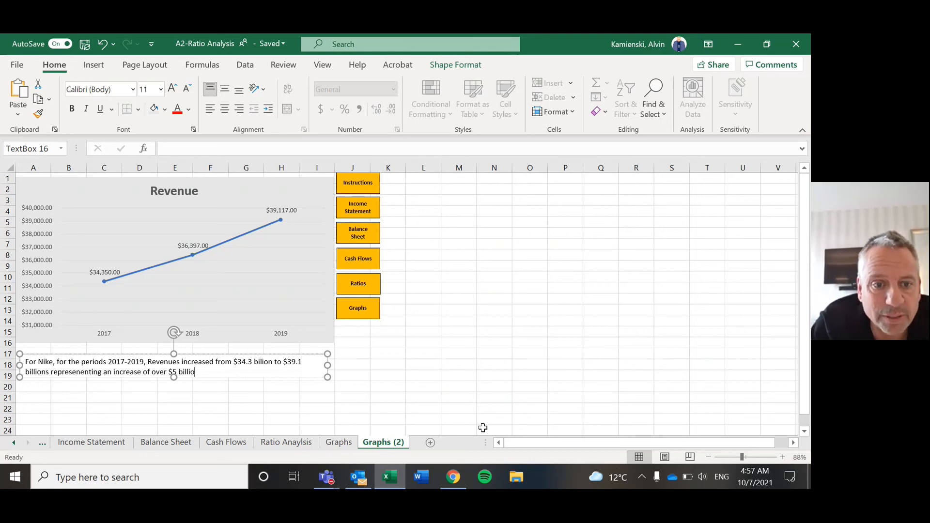
- Finish the commentary so it ends "billion in the 3 year period." and compare it with the Revenue commentary on the Graphs sheet
text(n in the 3)
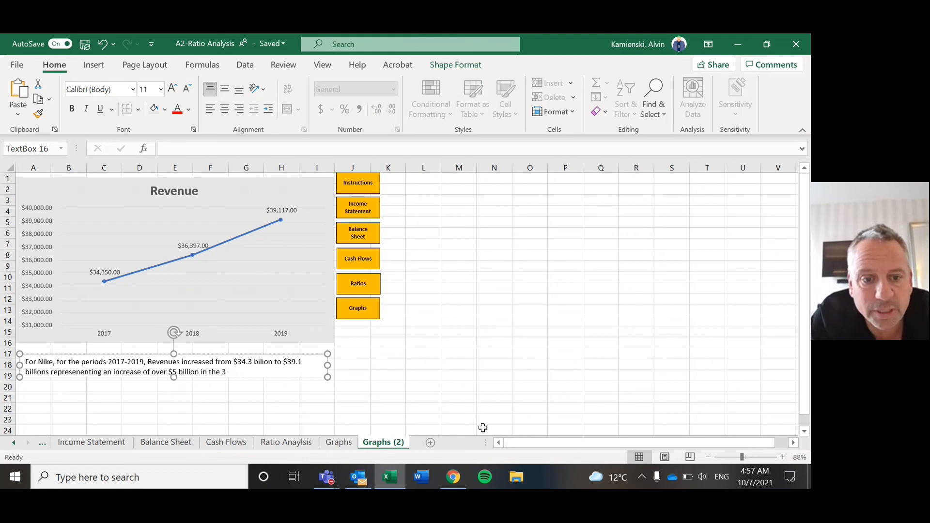
text( year period.)
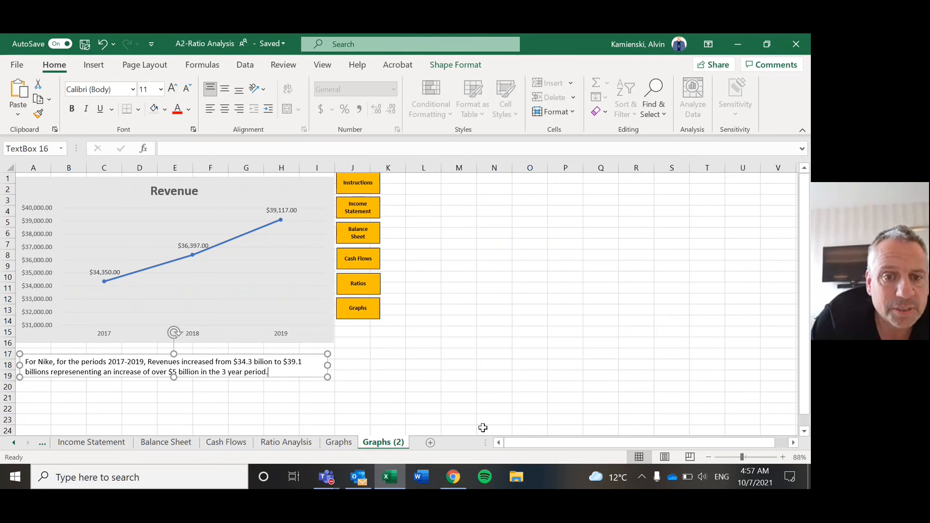
click(630, 276)
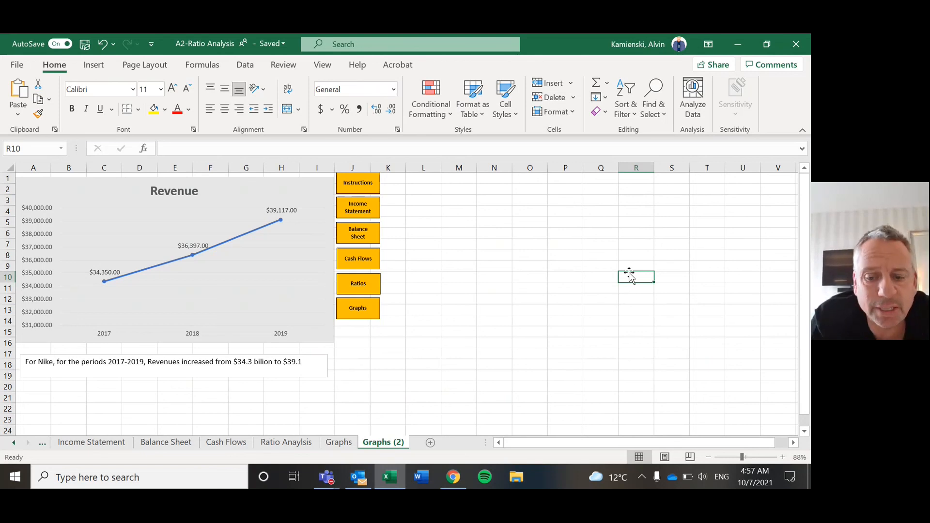
key(ctrl+Page_Up)
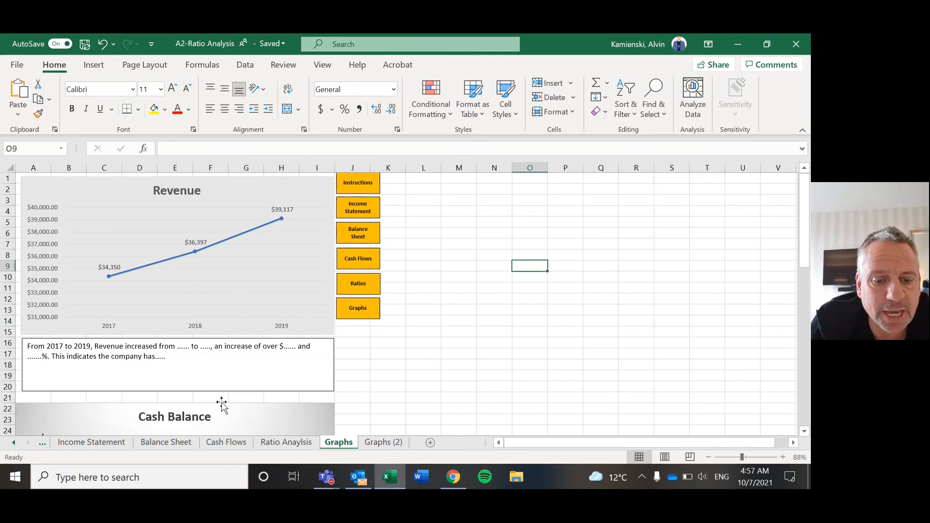
key(ctrl+Page_Down)
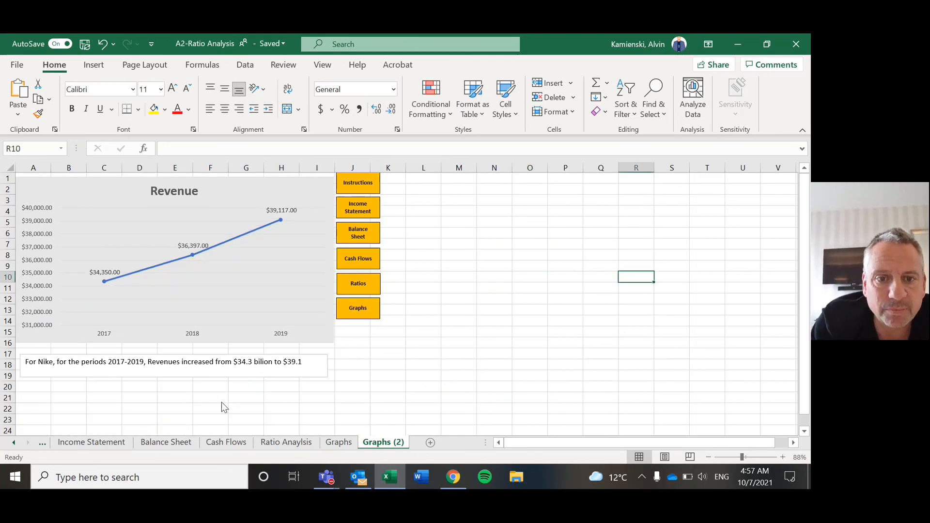